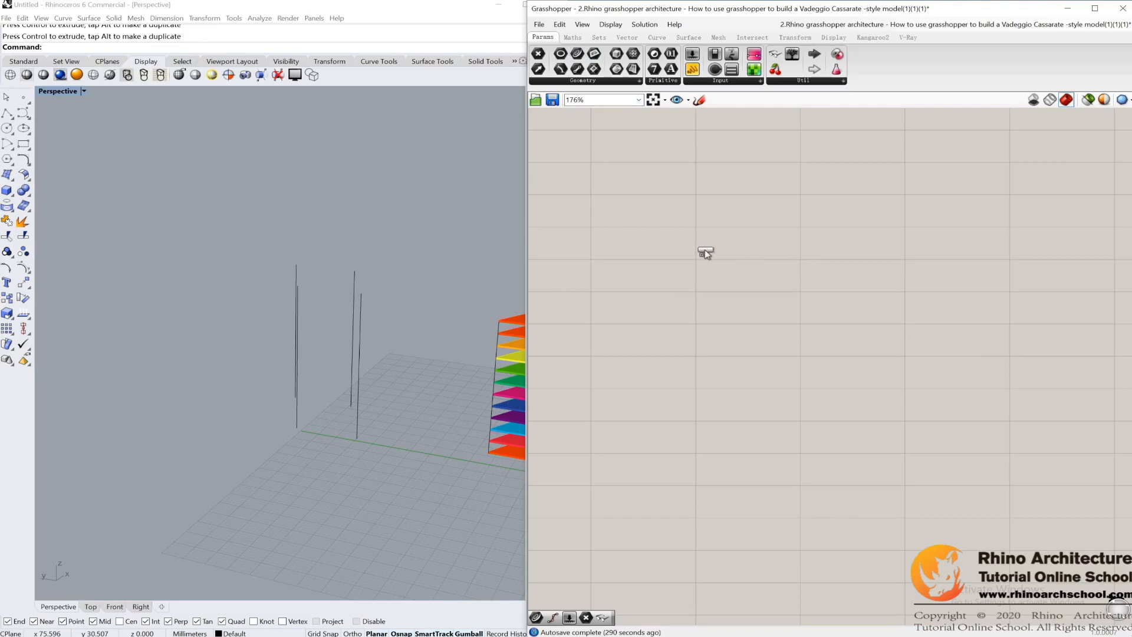
# Step: Duplicate the Curve parameter until four copies are stacked vertically on the Grasshopper canvas
pyautogui.hotkey('ctrl', 'c')
pyautogui.hotkey('ctrl', 'v')
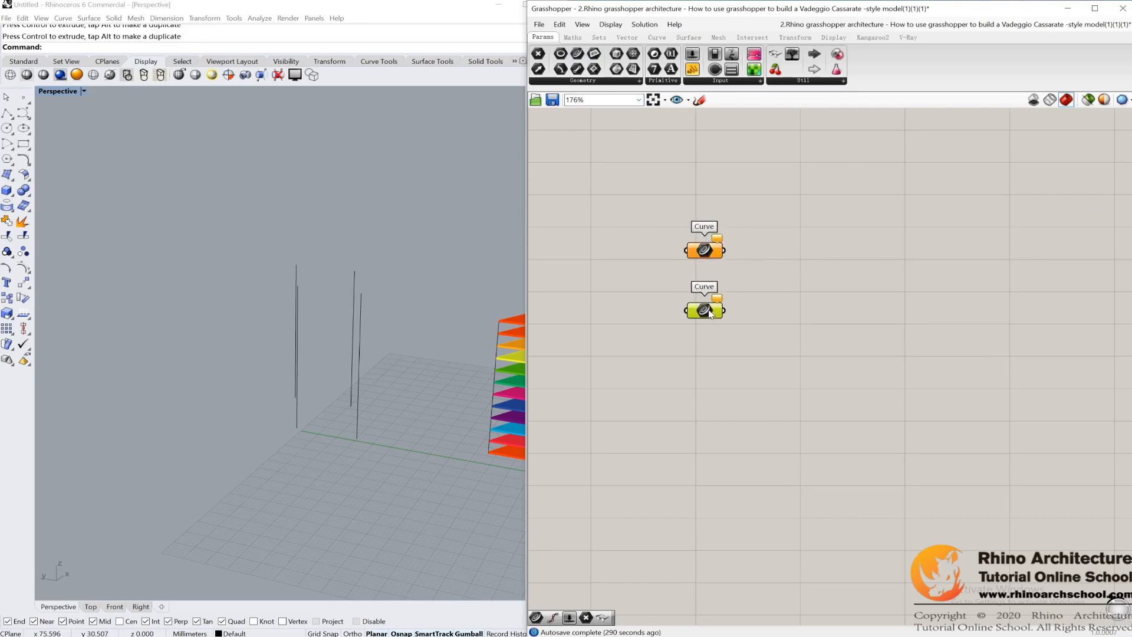
pyautogui.hotkey('ctrl', 'c')
pyautogui.hotkey('ctrl', 'v')
pyautogui.moveTo(713, 322); pyautogui.dragTo(707, 431)
pyautogui.click(738, 310)
# Step: Reference two of the black vertical lines in the Rhino viewport, one in each of the upper two Curve parameters
pyautogui.scroll(1, 735, 312)
pyautogui.moveTo(320, 391); pyautogui.dragTo(376, 336, button='right')
pyautogui.click(306, 331)
pyautogui.click(701, 238)
pyautogui.rightClick(701, 239)
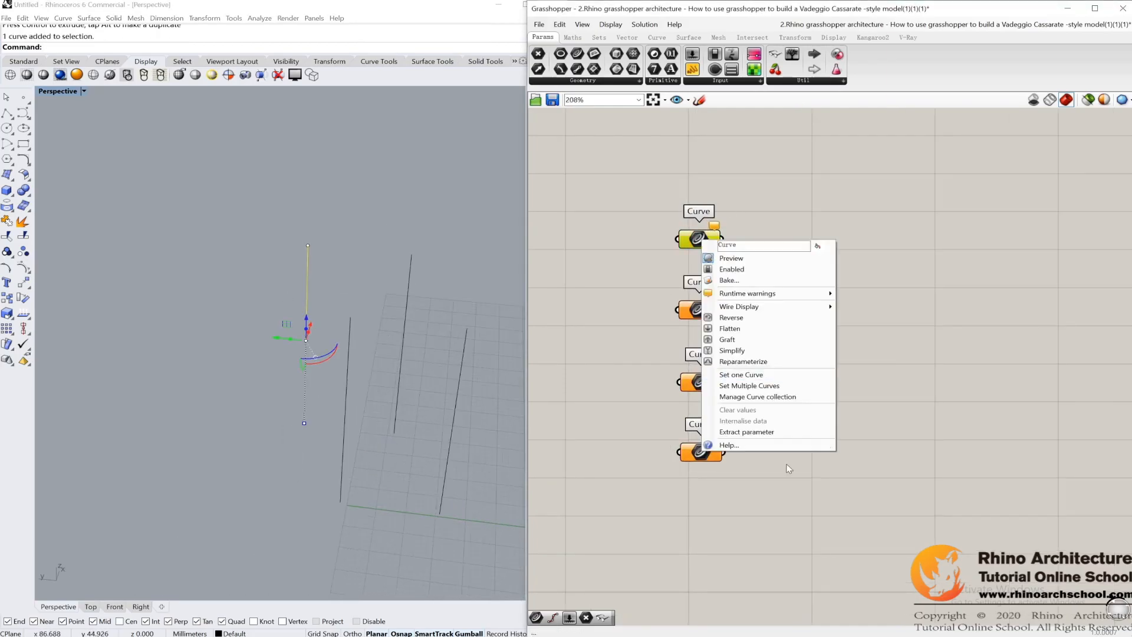
pyautogui.click(747, 375)
pyautogui.rightClick(698, 311)
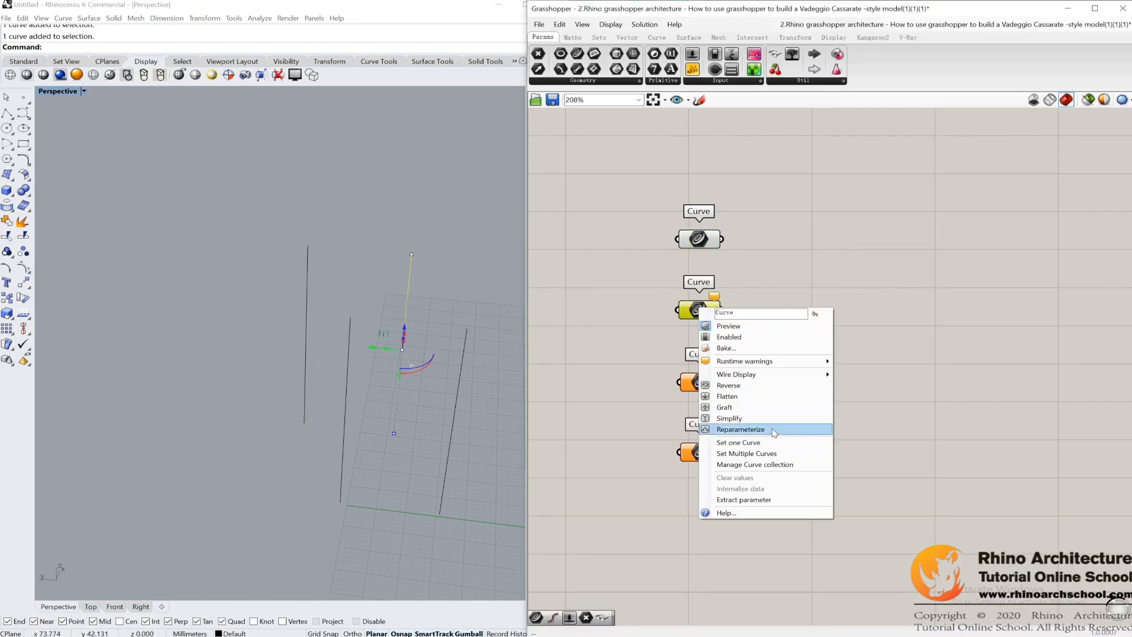
pyautogui.click(746, 447)
# Step: Reference the remaining two vertical lines, one in each of the lower two Curve parameters
pyautogui.click(447, 460)
pyautogui.rightClick(707, 381)
pyautogui.click(746, 515)
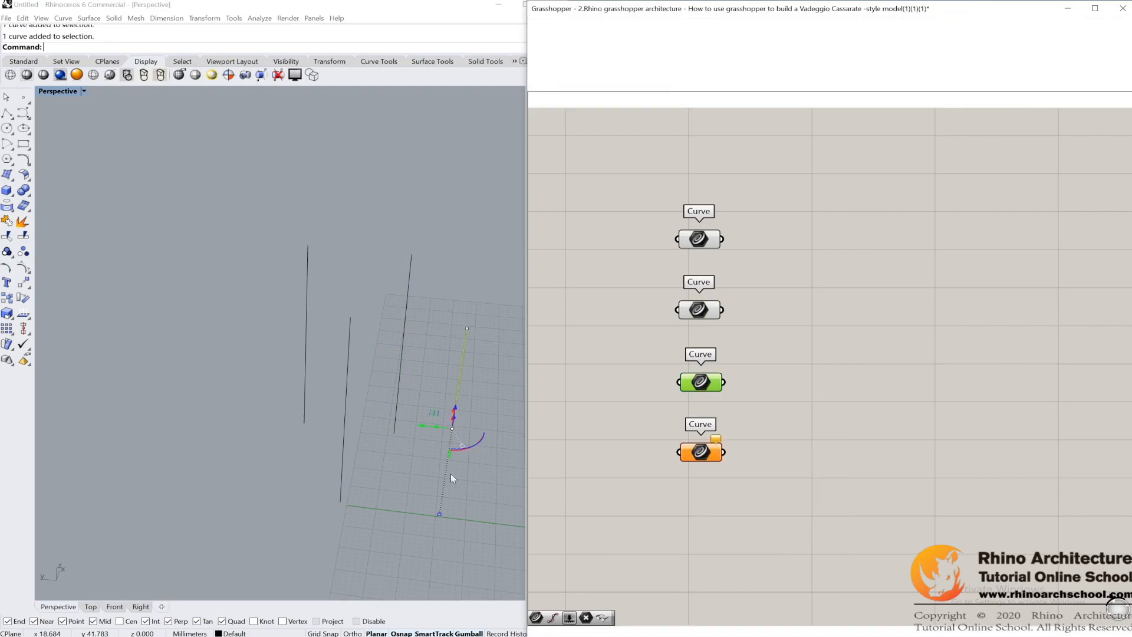
pyautogui.click(342, 472)
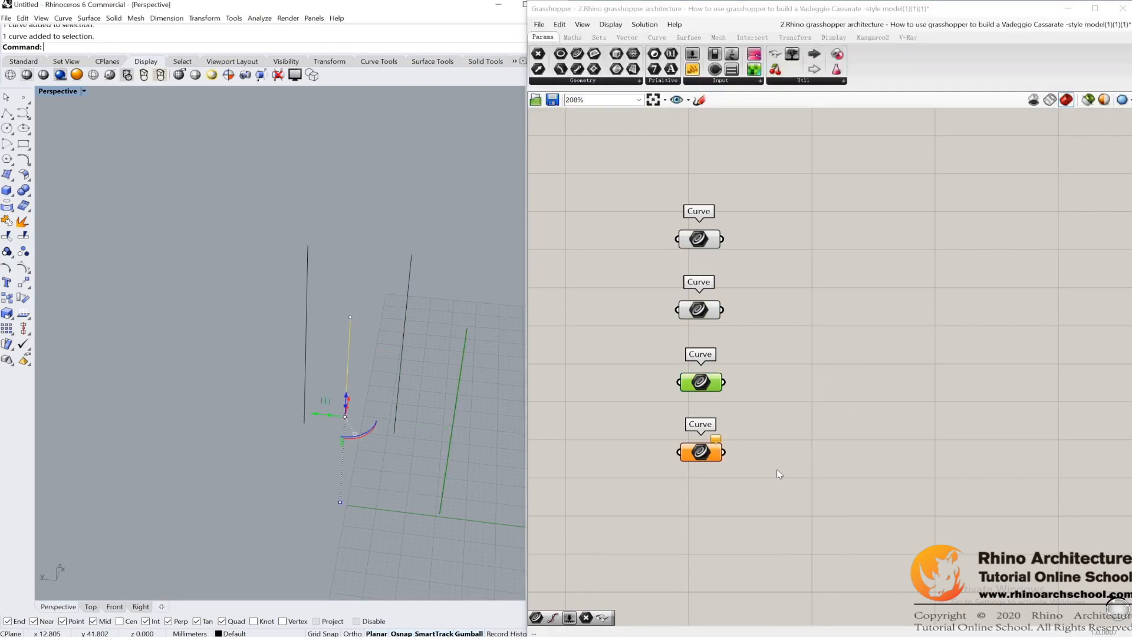
pyautogui.rightClick(714, 456)
pyautogui.click(749, 565)
# Step: Examine the four referenced vertical lines beside the coloured floor-plate model in the perspective view
pyautogui.scroll(-2, 793, 318)
pyautogui.moveTo(906, 393); pyautogui.dragTo(874, 409, button='right')
pyautogui.scroll(1, 811, 432)
pyautogui.moveTo(320, 328); pyautogui.dragTo(278, 295, button='right')
pyautogui.scroll(-5, 279, 295)
pyautogui.keyDown('shift'); pyautogui.moveTo(397, 372); pyautogui.dragTo(332, 328, button='right'); pyautogui.keyUp('shift')
pyautogui.moveTo(439, 345); pyautogui.dragTo(390, 287, button='right')
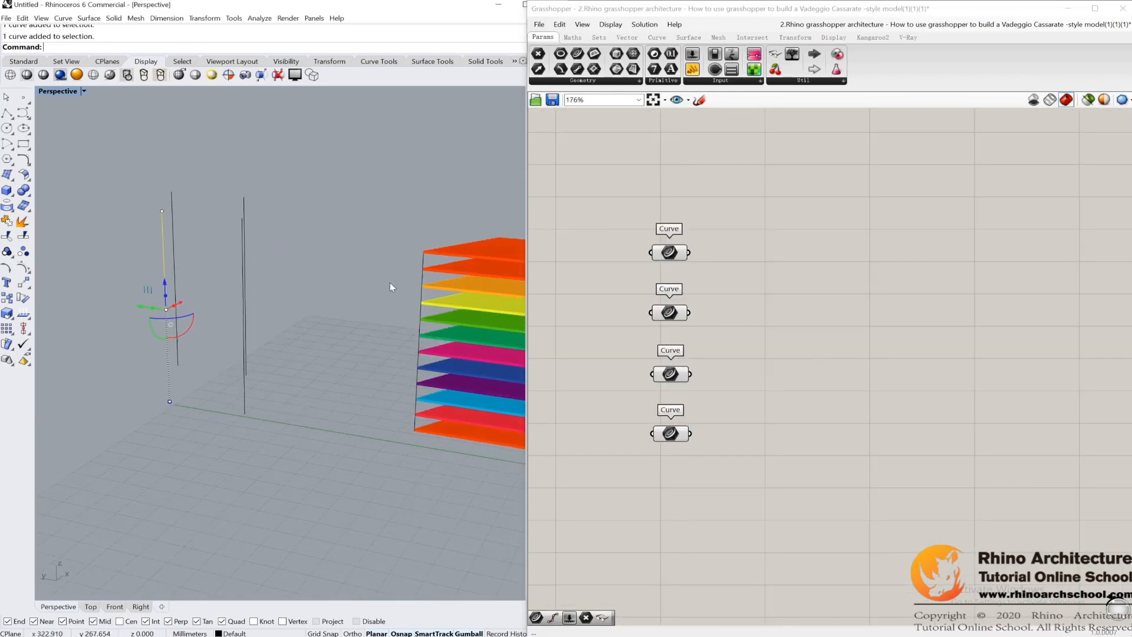
pyautogui.scroll(2, 443, 271)
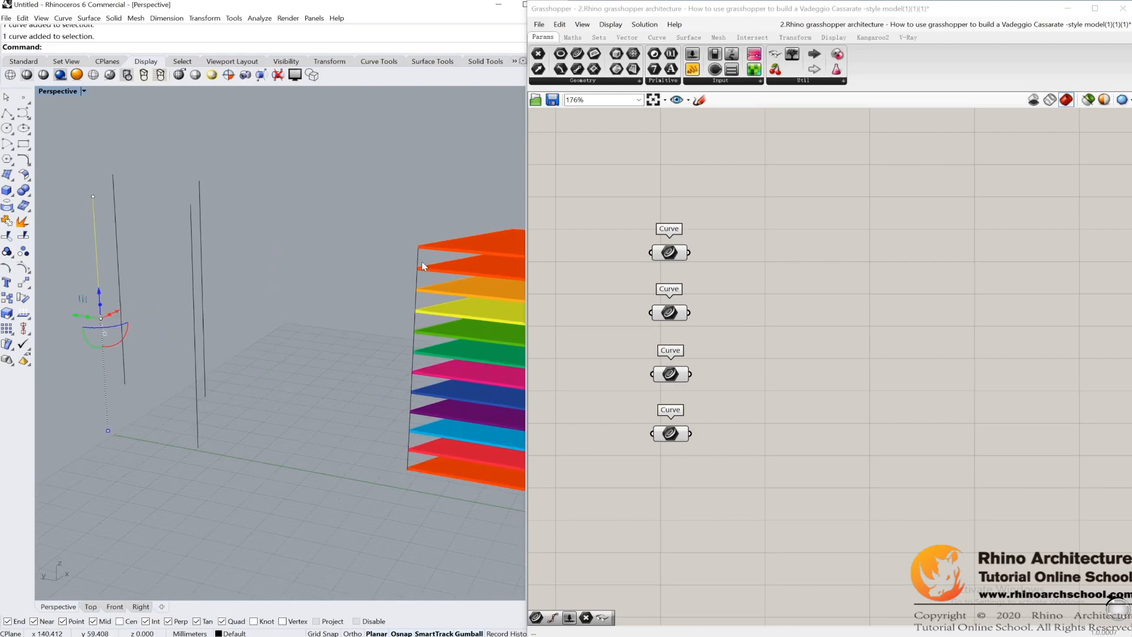
# Step: Place four Divide Curve components and wire each Curve parameter into the Curve input of its own component
pyautogui.click(657, 37)
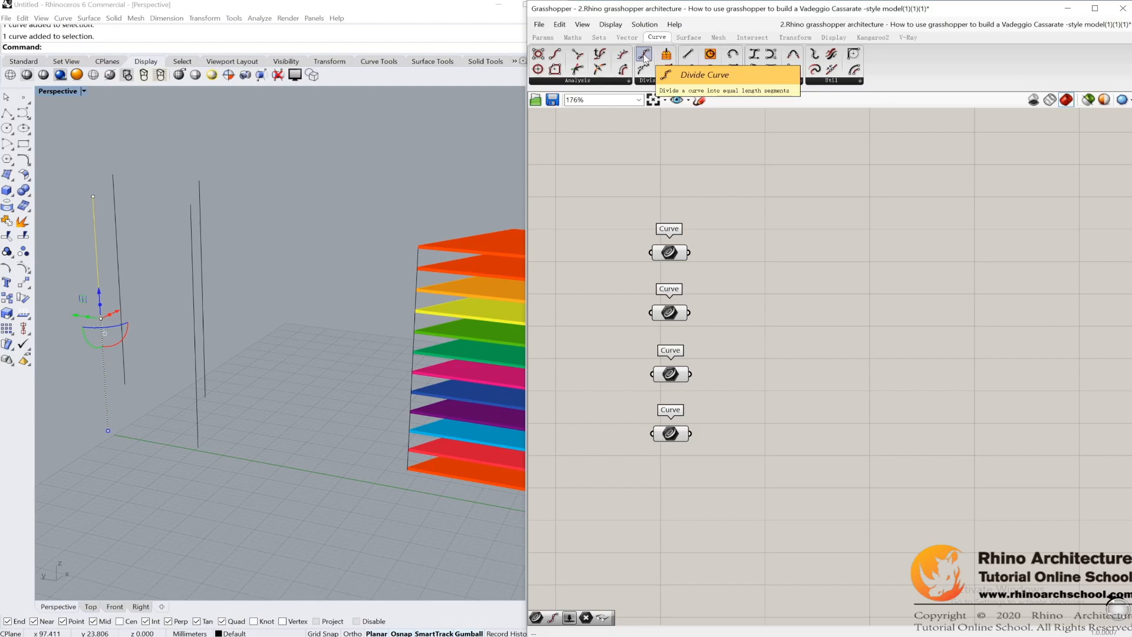
pyautogui.moveTo(656, 56); pyautogui.dragTo(854, 333)
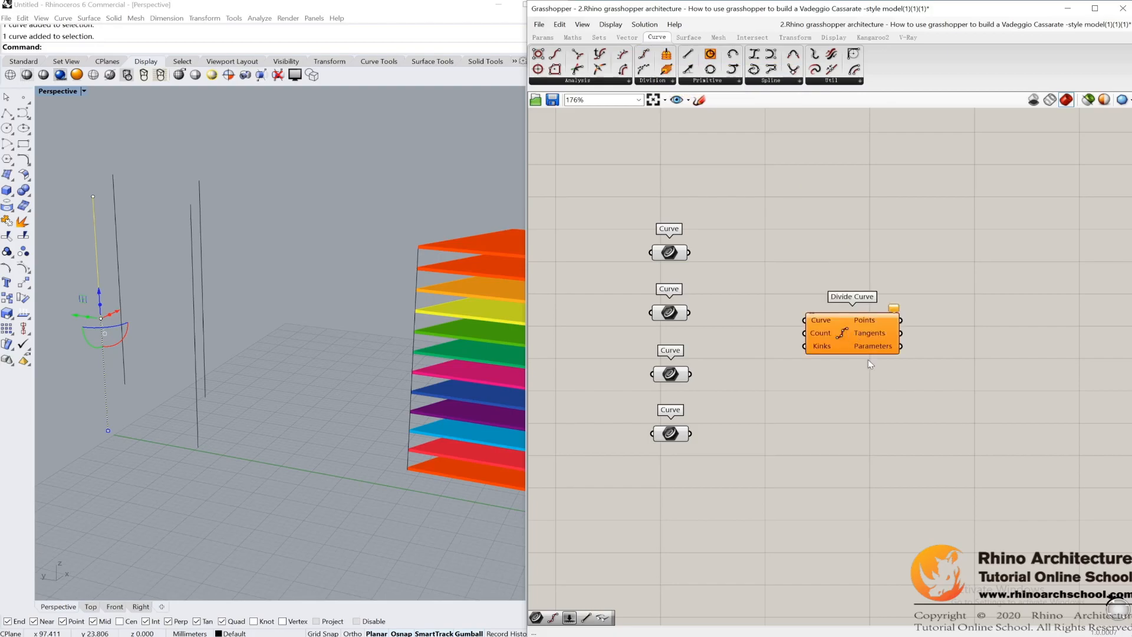
pyautogui.moveTo(688, 252); pyautogui.dragTo(845, 436)
pyautogui.moveTo(689, 312); pyautogui.dragTo(803, 312)
pyautogui.moveTo(689, 374); pyautogui.dragTo(810, 378)
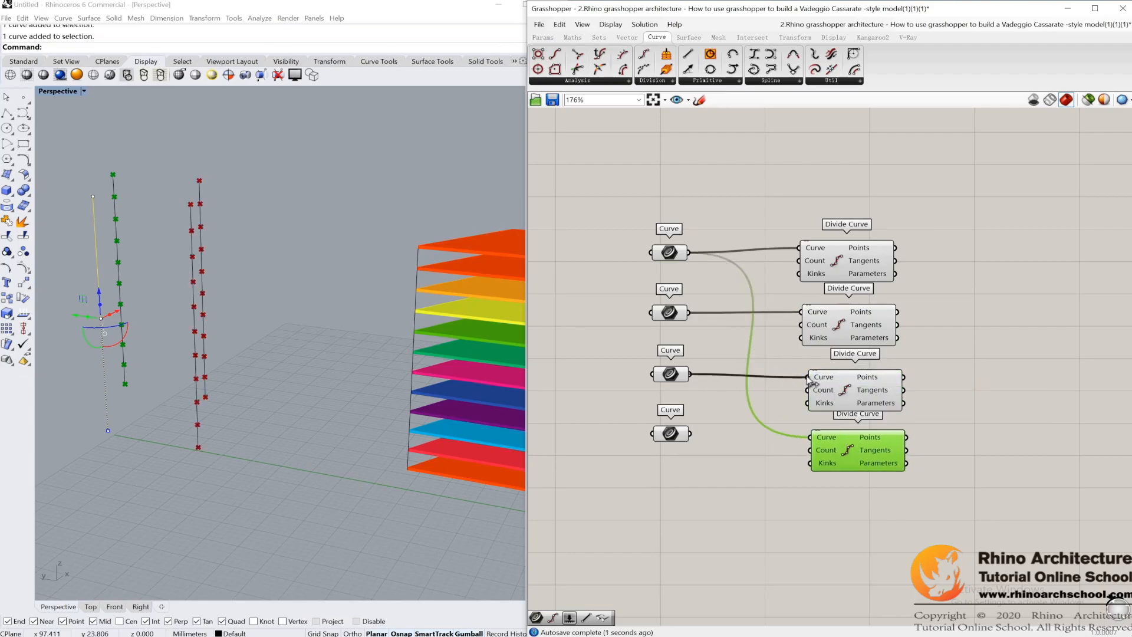
pyautogui.moveTo(690, 434); pyautogui.dragTo(810, 437)
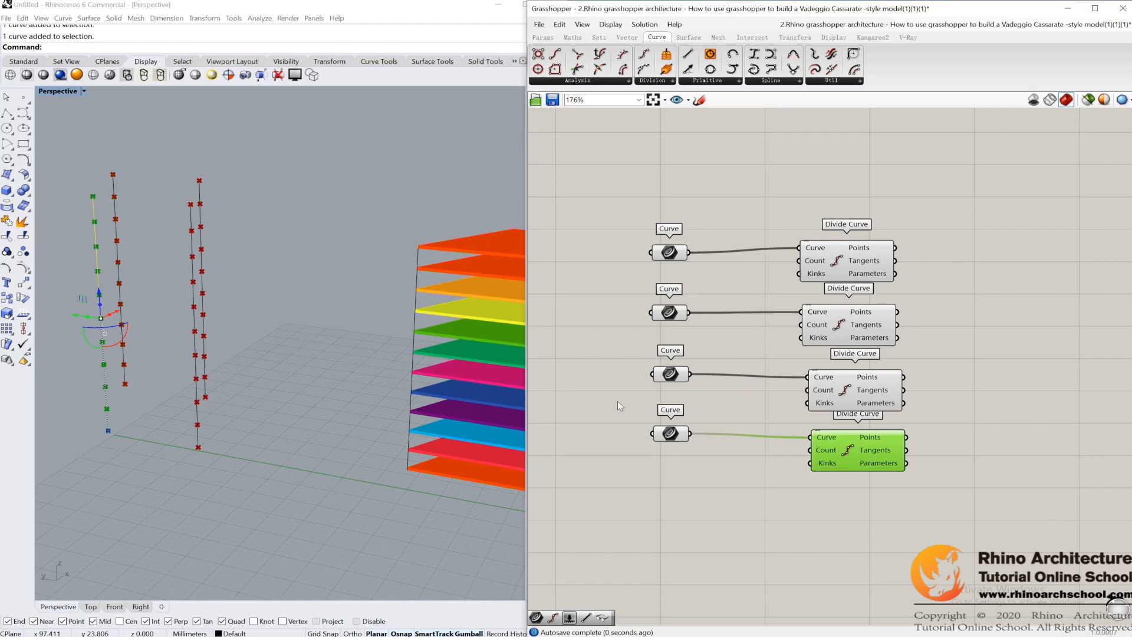
# Step: Create a number slider set to 11 and wire it into the Count input of all four Divide Curve components
pyautogui.doubleClick(603, 342)
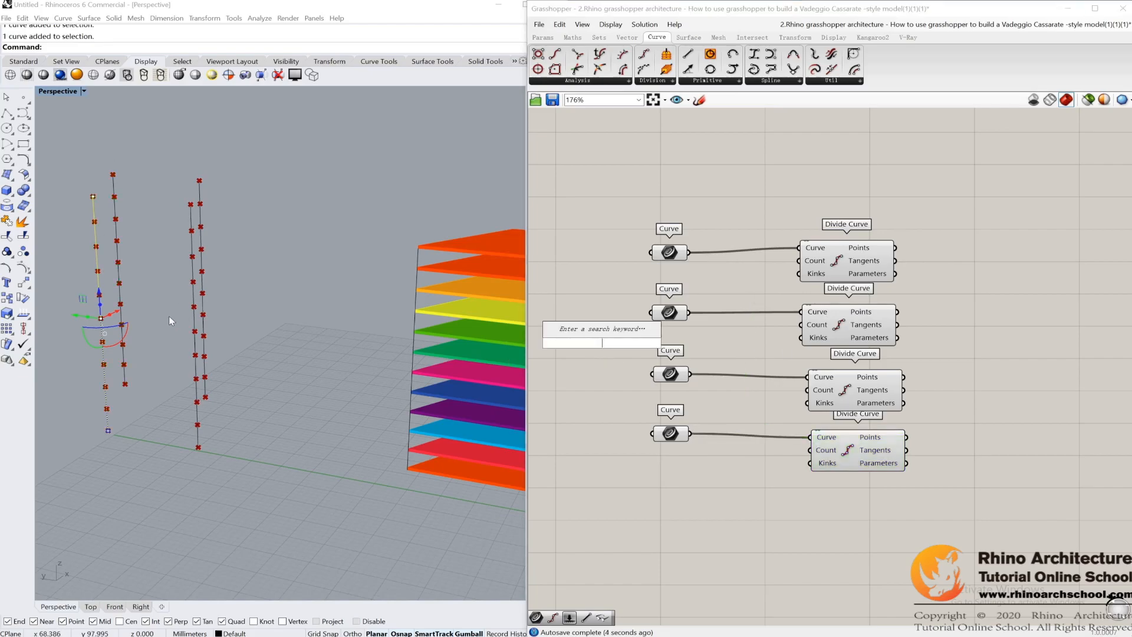
pyautogui.write('11')
pyautogui.press('Return')
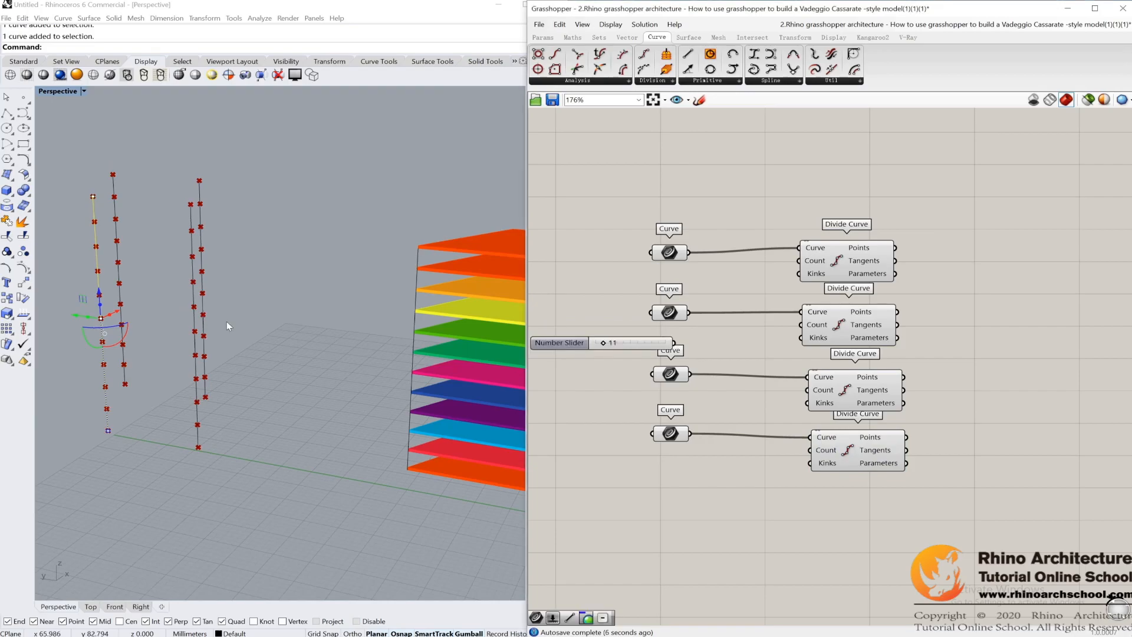
pyautogui.moveTo(666, 344); pyautogui.dragTo(793, 264)
pyautogui.moveTo(675, 338); pyautogui.dragTo(800, 325)
pyautogui.moveTo(674, 340); pyautogui.dragTo(800, 394)
pyautogui.moveTo(706, 340); pyautogui.dragTo(811, 450)
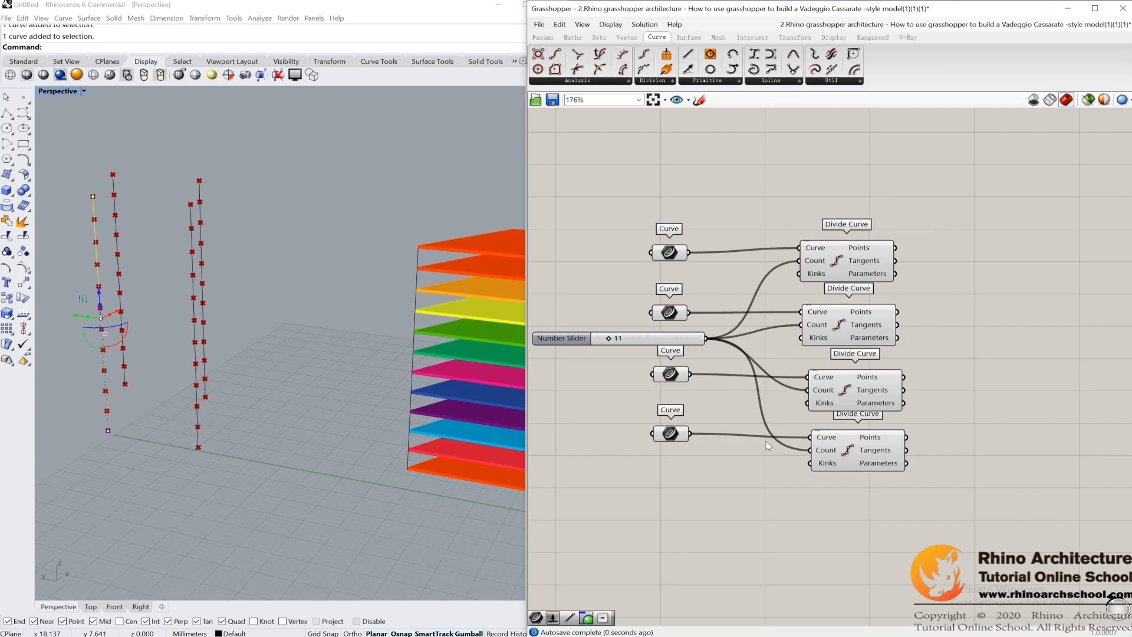
# Step: Examine the division points along the four vertical lines and compare them with the coloured floor model
pyautogui.scroll(3, 384, 353)
pyautogui.scroll(2, 215, 316)
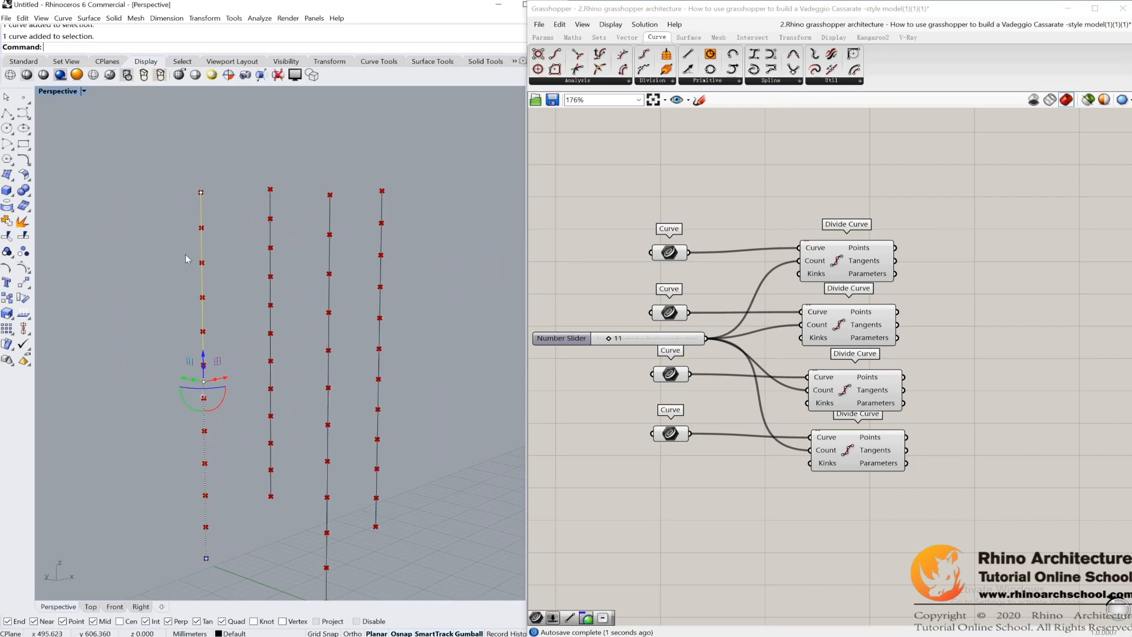
pyautogui.click(185, 232)
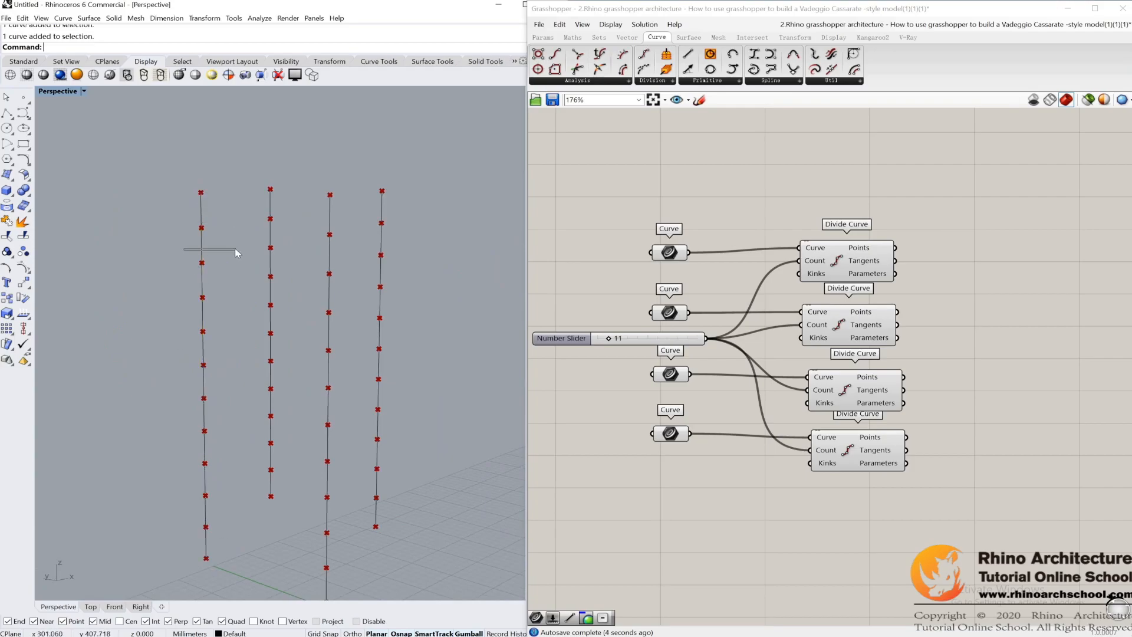
pyautogui.moveTo(911, 317); pyautogui.dragTo(807, 279, button='right')
pyautogui.moveTo(317, 303); pyautogui.dragTo(294, 283, button='right')
pyautogui.moveTo(392, 258); pyautogui.dragTo(416, 255, button='right')
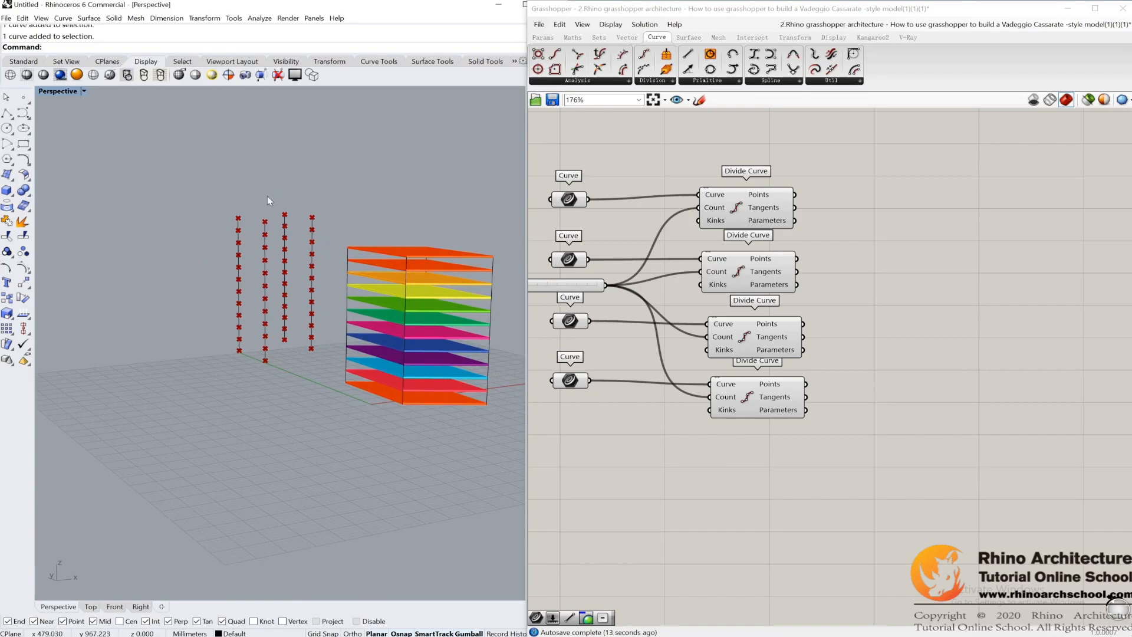
pyautogui.moveTo(270, 201); pyautogui.dragTo(316, 259, button='right')
pyautogui.scroll(2, 320, 278)
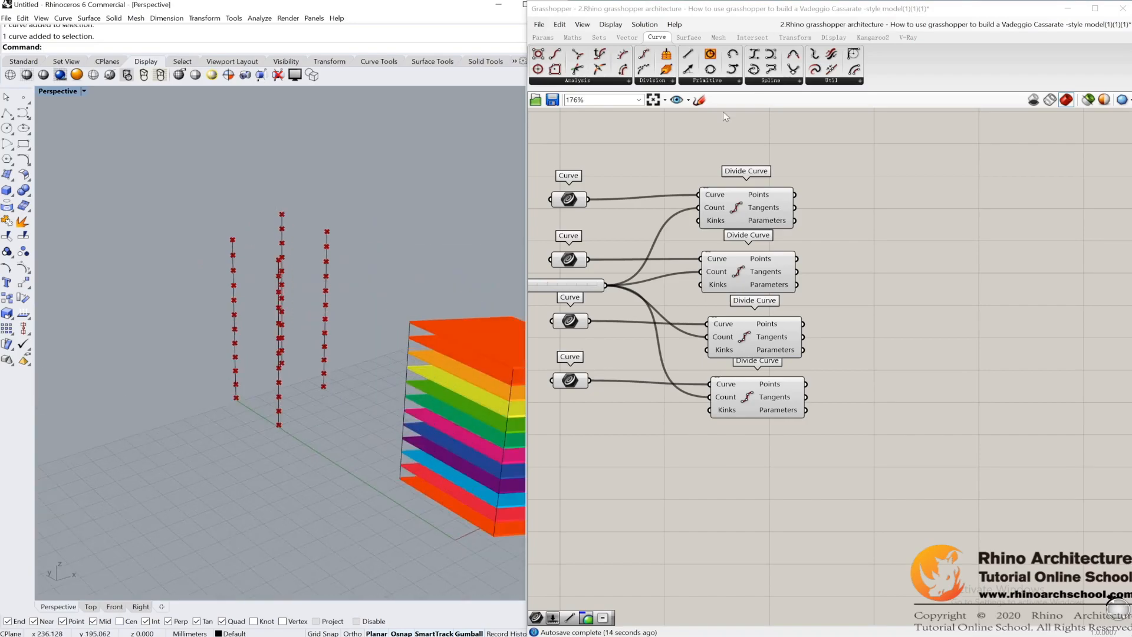
# Step: Add a 4Point Surface component and wire the four Divide Curve Points outputs, in order, into Corners A, B, C and D
pyautogui.click(684, 38)
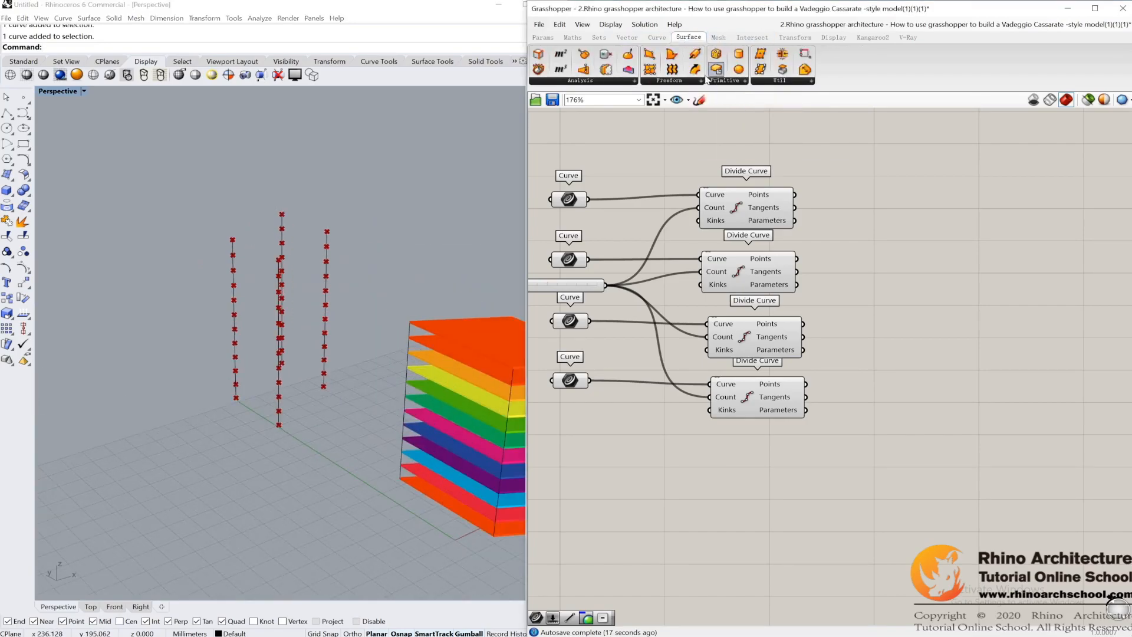
pyautogui.click(651, 54)
pyautogui.click(966, 305)
pyautogui.moveTo(944, 334); pyautogui.dragTo(878, 316, button='right')
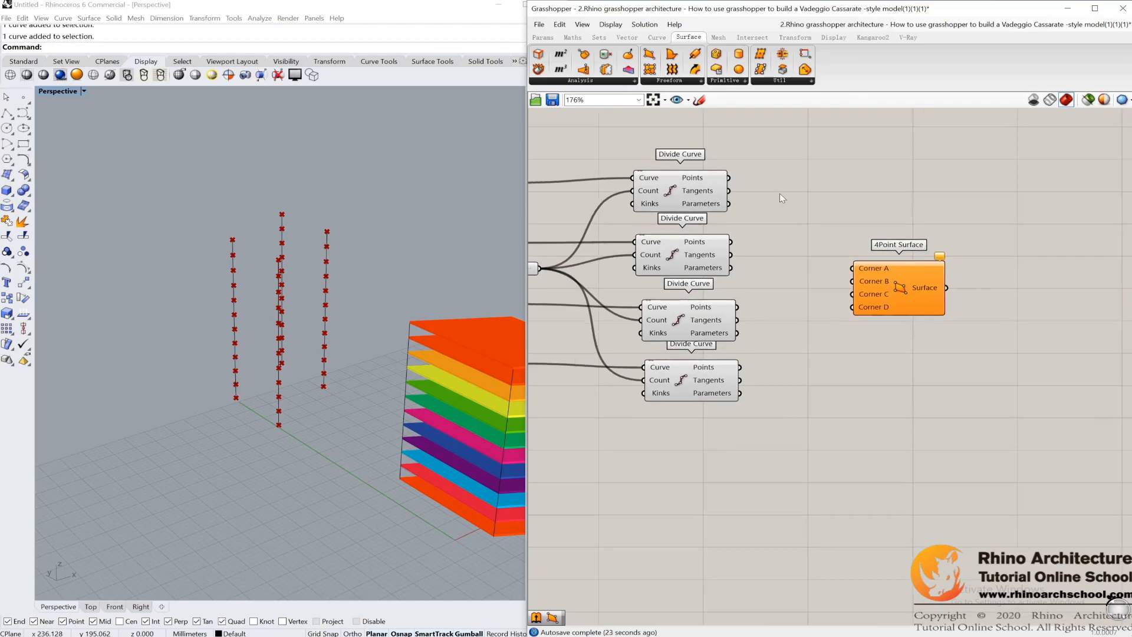
pyautogui.moveTo(730, 178); pyautogui.dragTo(853, 268)
pyautogui.moveTo(731, 243); pyautogui.dragTo(853, 281)
pyautogui.moveTo(738, 307); pyautogui.dragTo(854, 295)
pyautogui.moveTo(740, 366); pyautogui.dragTo(854, 308)
# Step: Add an Extrude component and wire the 4Point Surface output into its Base input
pyautogui.moveTo(412, 283); pyautogui.dragTo(415, 248, button='right')
pyautogui.scroll(7, 278, 235)
pyautogui.moveTo(280, 233); pyautogui.dragTo(349, 208, button='right')
pyautogui.scroll(-3, 328, 242)
pyautogui.scroll(-5, 353, 213)
pyautogui.moveTo(364, 216); pyautogui.dragTo(306, 222, button='right')
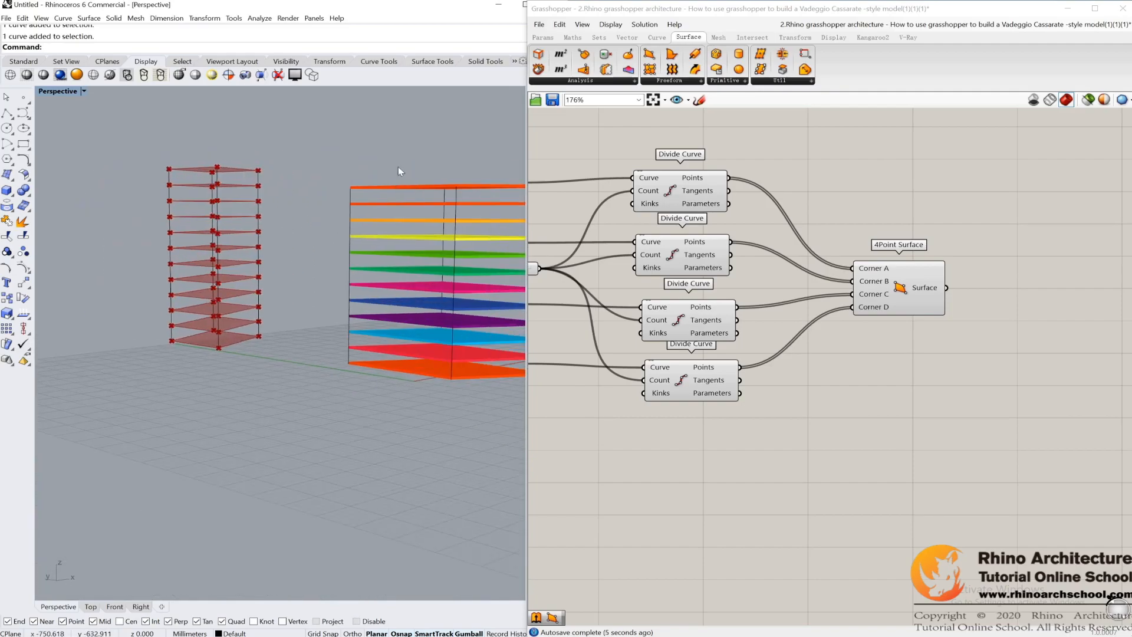
pyautogui.moveTo(1022, 292); pyautogui.dragTo(958, 287, button='right')
pyautogui.click(699, 81)
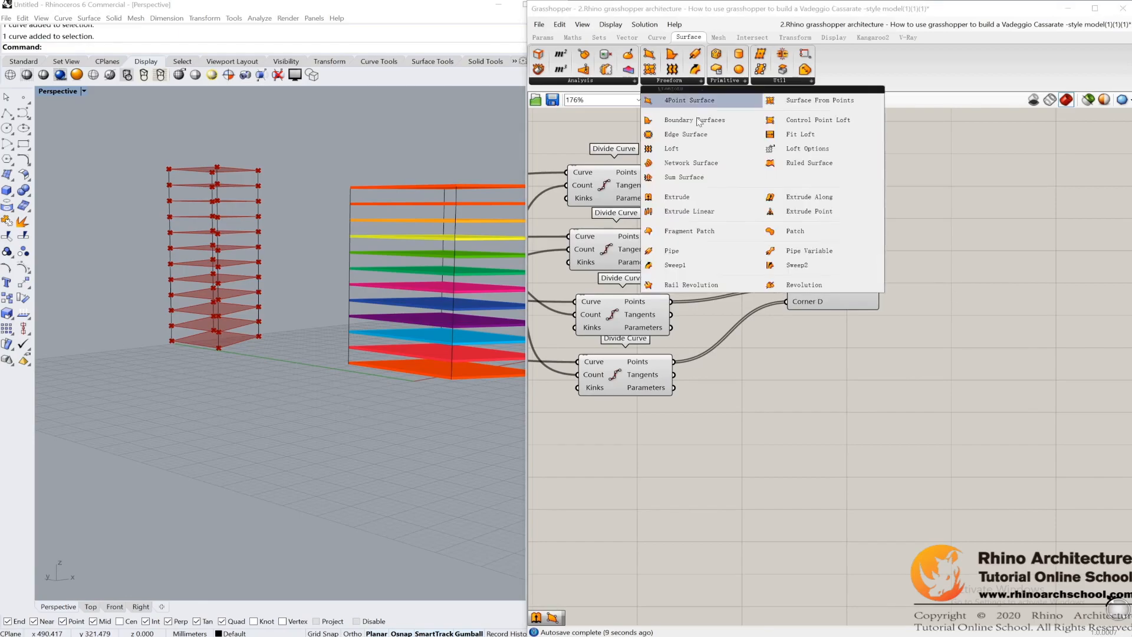
pyautogui.click(678, 197)
pyautogui.click(977, 289)
pyautogui.moveTo(907, 290); pyautogui.dragTo(836, 290, button='right')
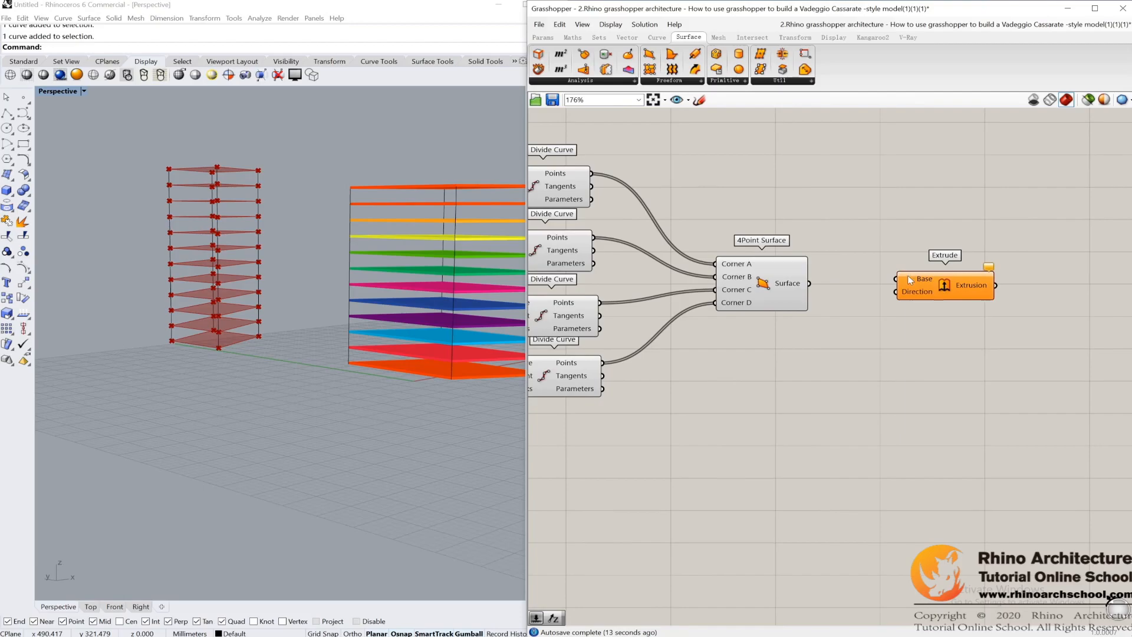
pyautogui.click(795, 282)
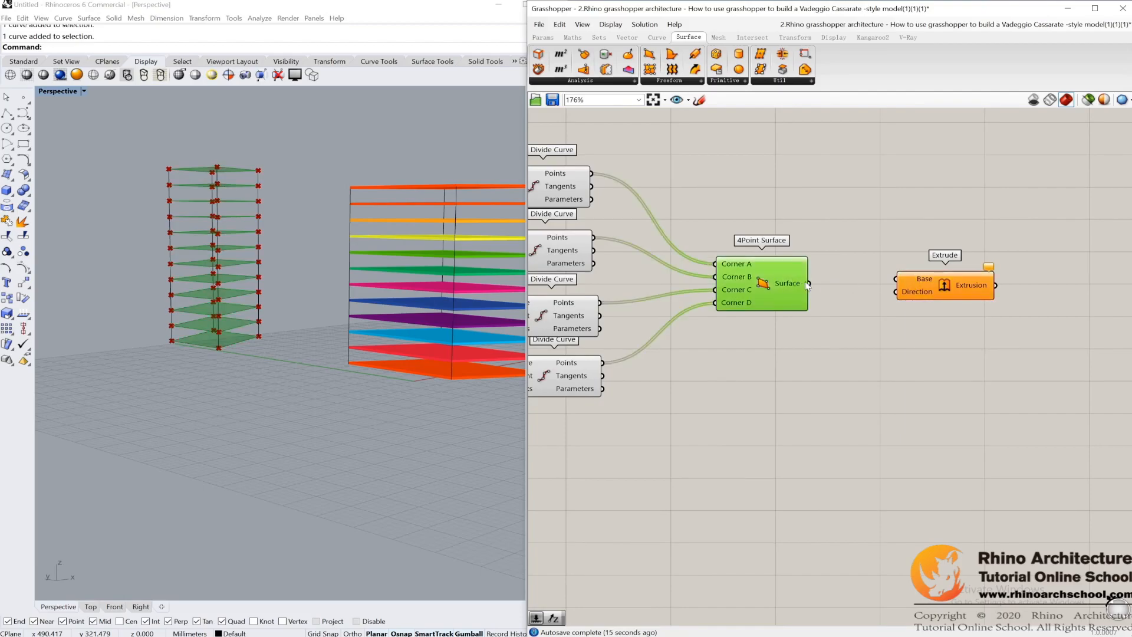
pyautogui.moveTo(890, 284); pyautogui.dragTo(895, 281)
# Step: Add a Unit Z vector component and wire it into the Direction input of the Extrude component
pyautogui.scroll(4, 218, 245)
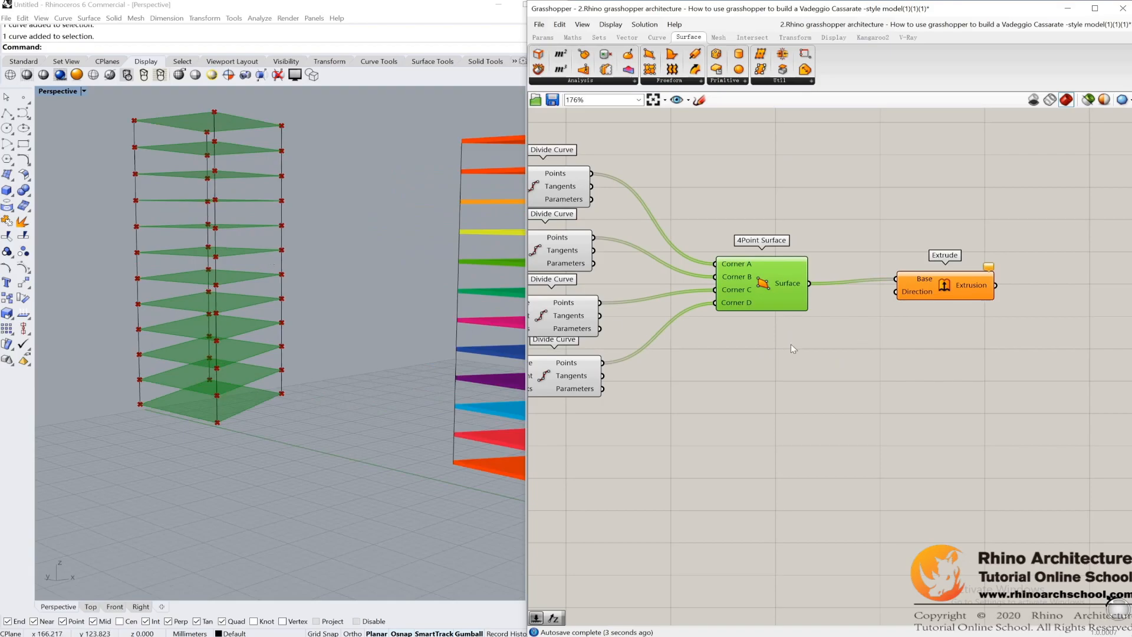
pyautogui.click(627, 37)
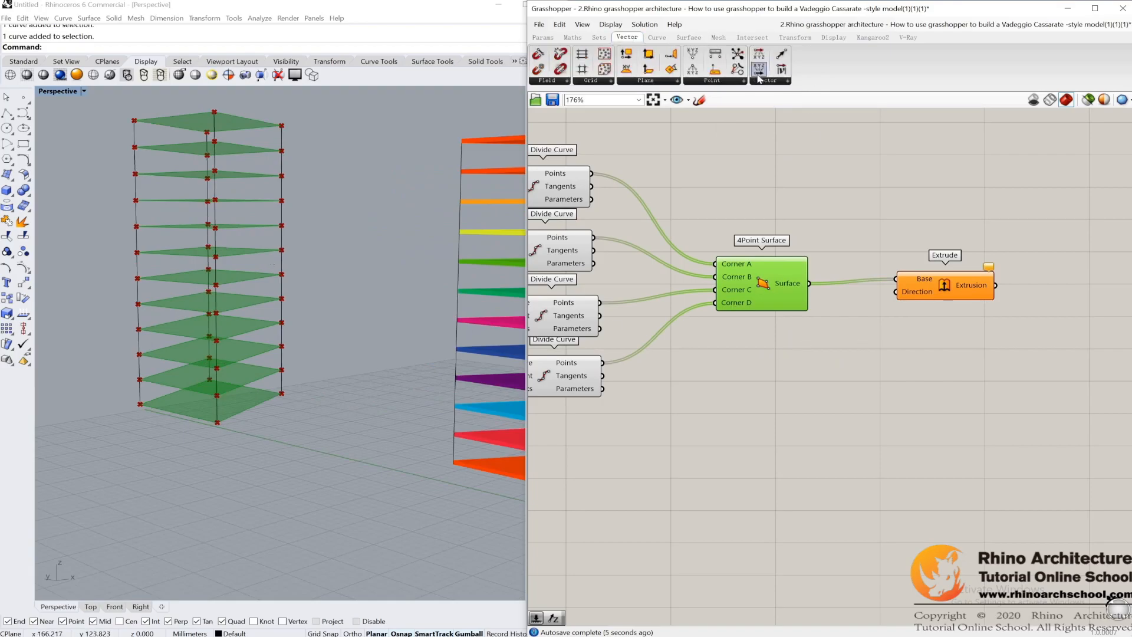
pyautogui.click(767, 80)
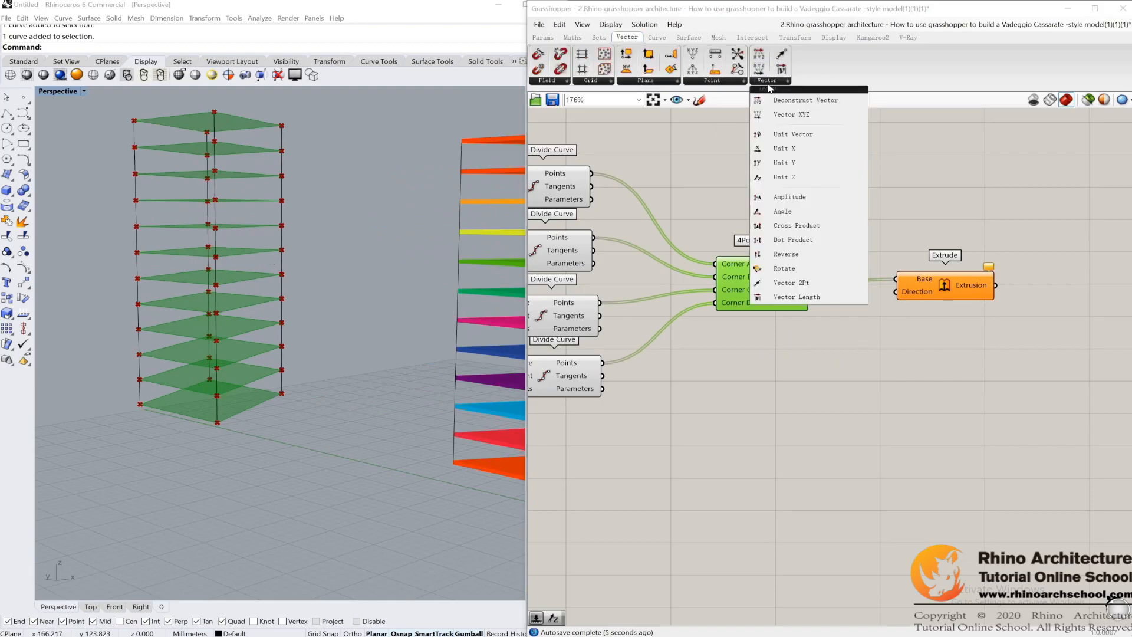
pyautogui.click(816, 177)
pyautogui.click(831, 356)
pyautogui.moveTo(879, 357); pyautogui.dragTo(897, 292)
# Step: Create a number slider from the value 1 and wire it into the Factor input of Unit Z
pyautogui.moveTo(195, 127); pyautogui.dragTo(254, 178, button='right')
pyautogui.scroll(4, 240, 179)
pyautogui.scroll(-3, 255, 149)
pyautogui.doubleClick(710, 416)
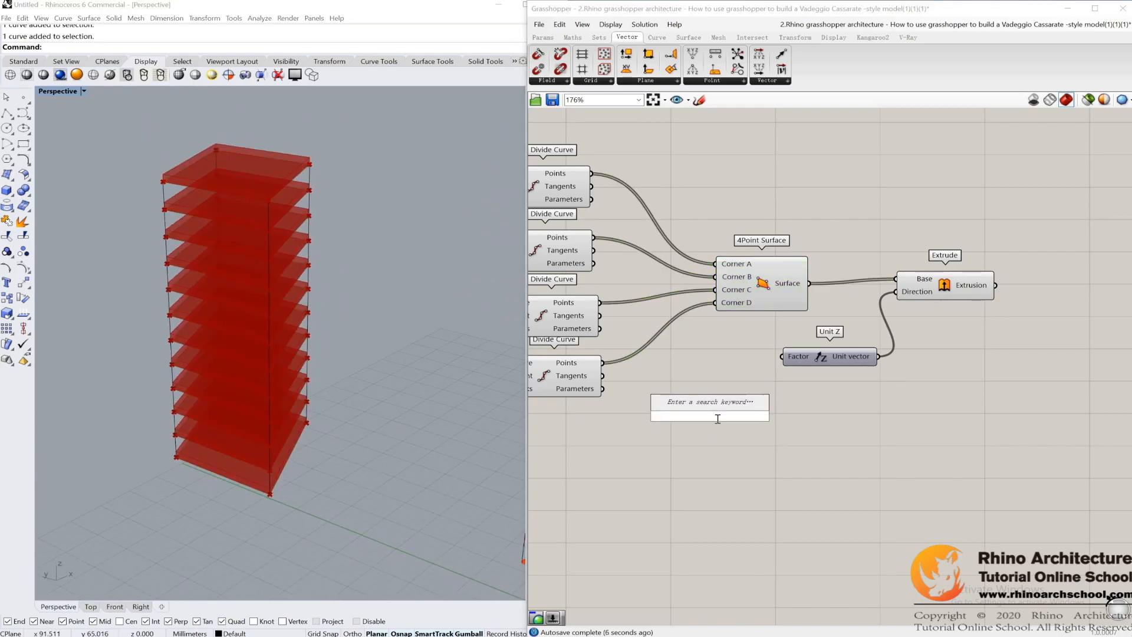
pyautogui.write('1')
pyautogui.press('Return')
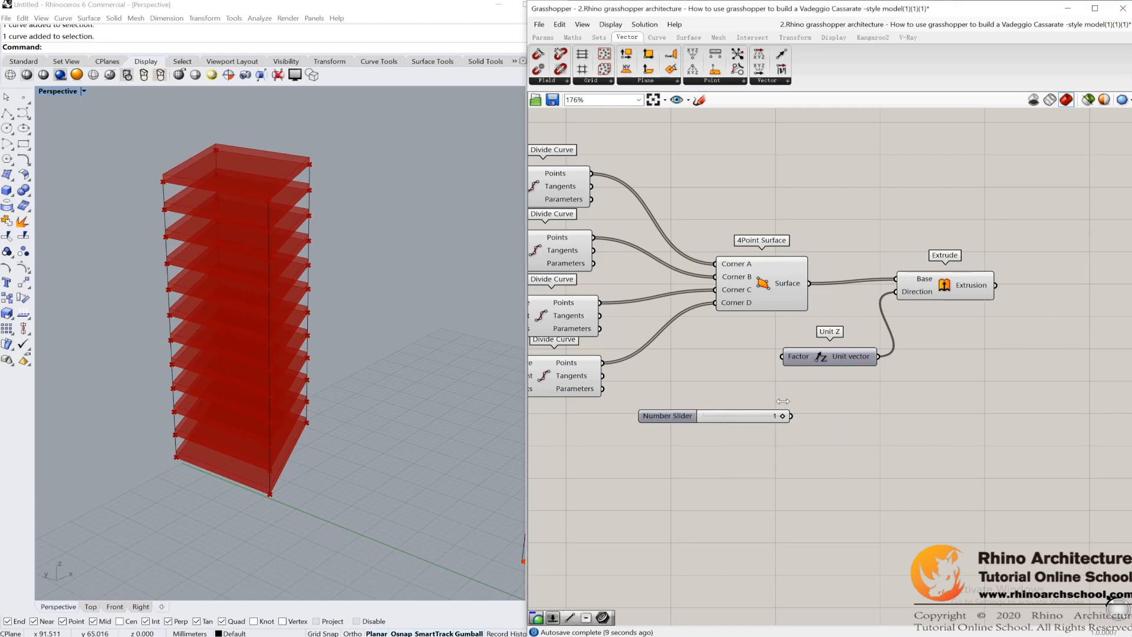
pyautogui.moveTo(791, 415); pyautogui.dragTo(782, 357)
# Step: Switch the extrusion slider's rounding to real numbers and set the slab thickness factor to about 0.54
pyautogui.moveTo(777, 417); pyautogui.dragTo(734, 417)
pyautogui.click(677, 418)
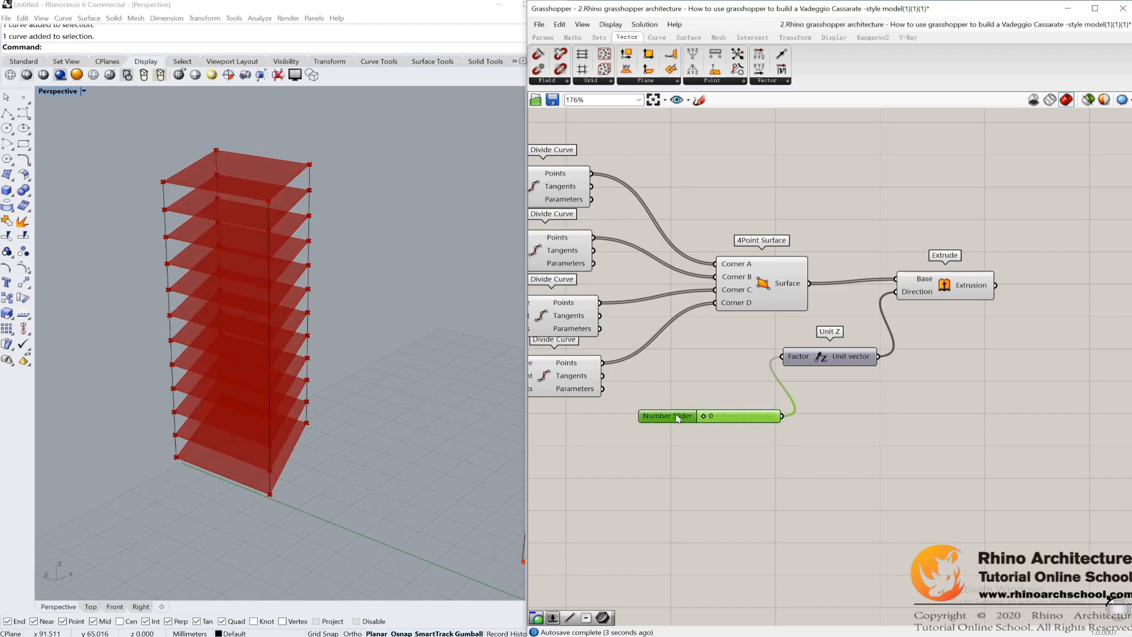
pyautogui.doubleClick(678, 417)
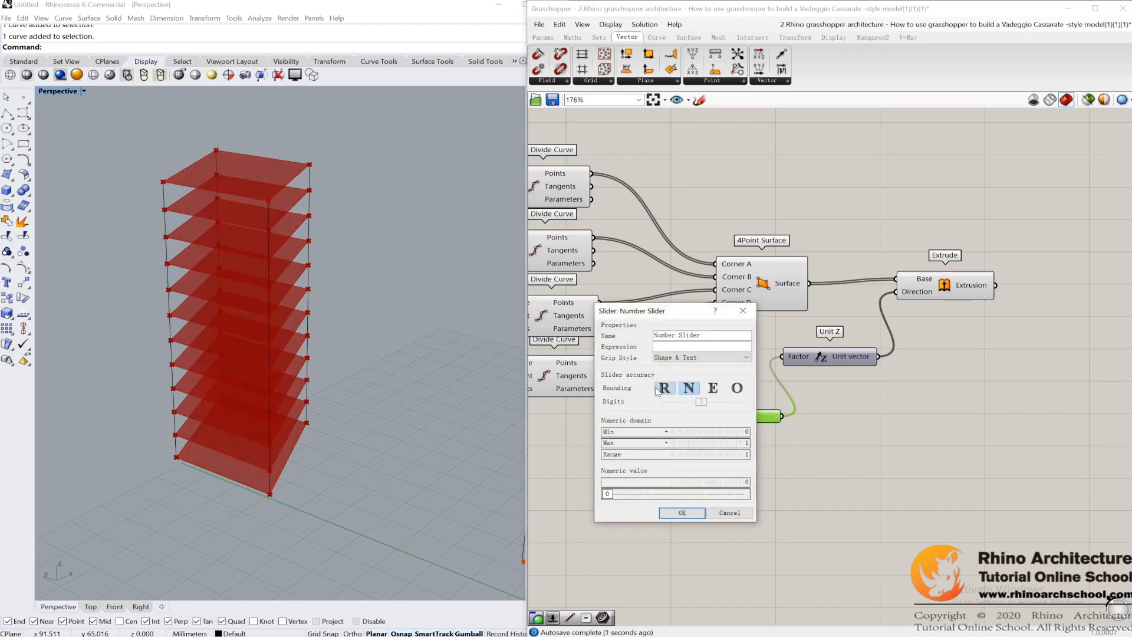
pyautogui.click(664, 389)
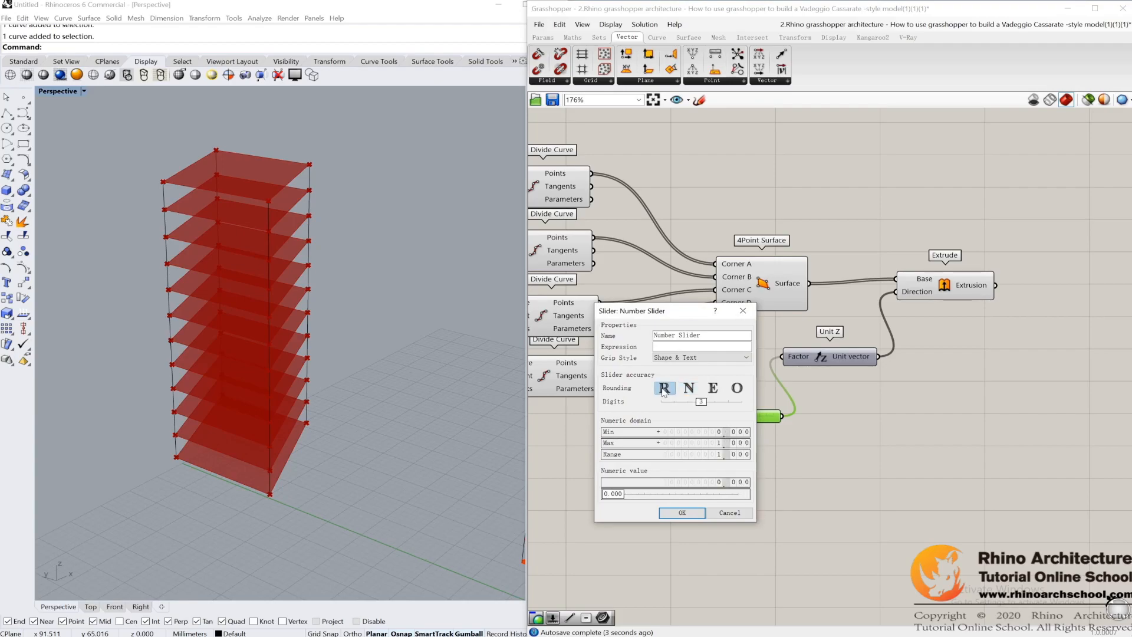
pyautogui.click(684, 512)
pyautogui.moveTo(701, 416); pyautogui.dragTo(742, 416)
pyautogui.scroll(-3, 988, 362)
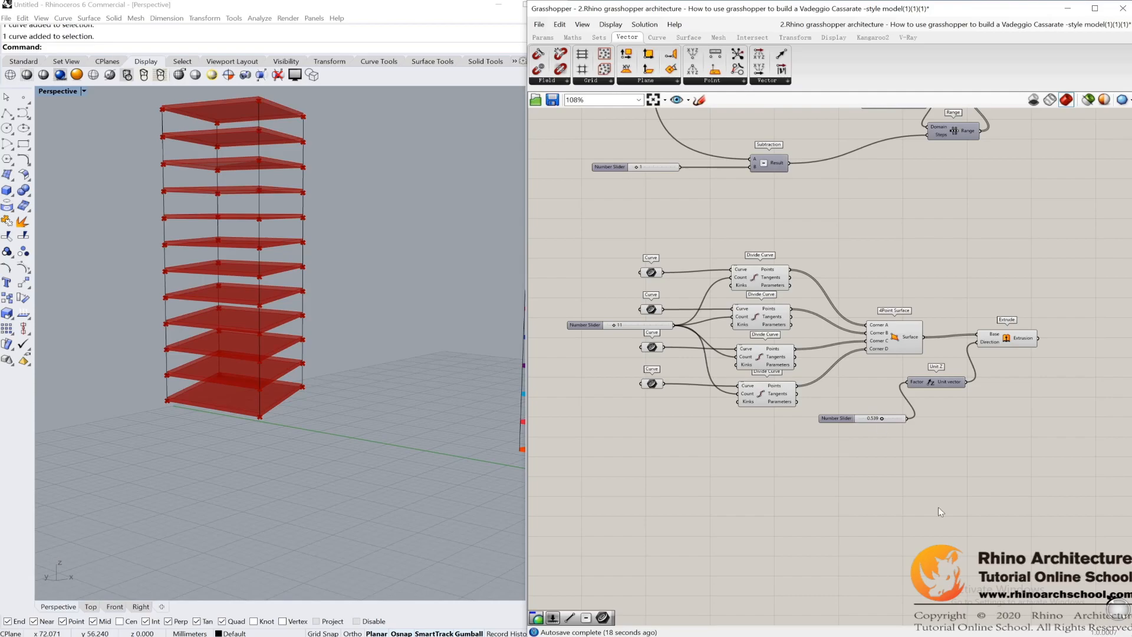
pyautogui.moveTo(308, 328)
pyautogui.mouseDown(button='right')
pyautogui.moveTo(298, 356)
pyautogui.moveTo(302, 345)
pyautogui.mouseUp(button='right')
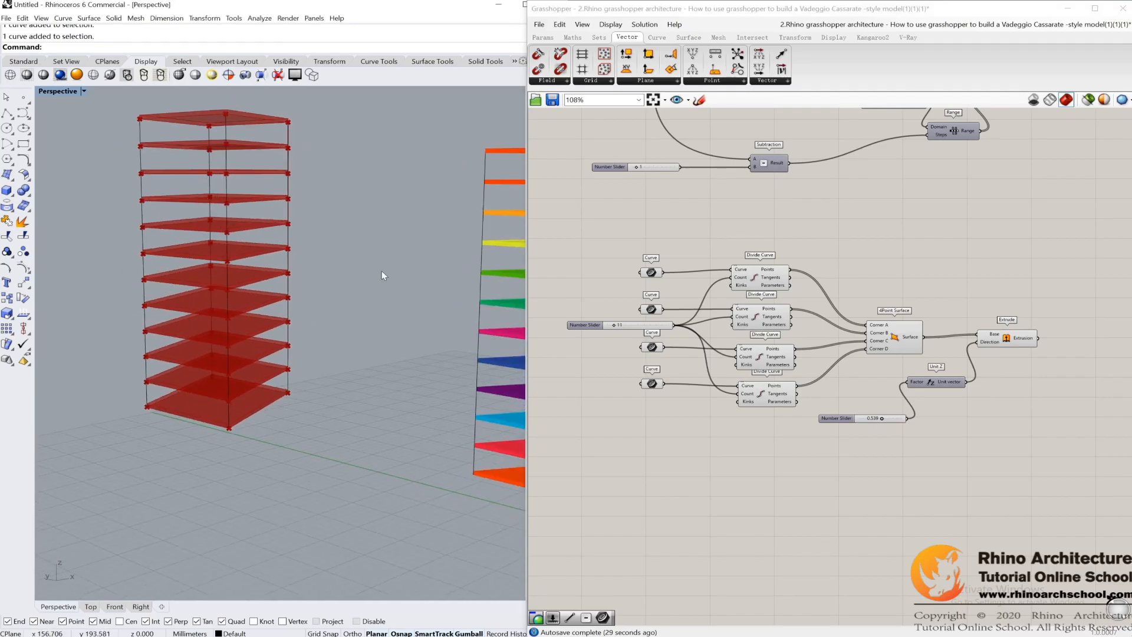
pyautogui.scroll(-5, 218, 178)
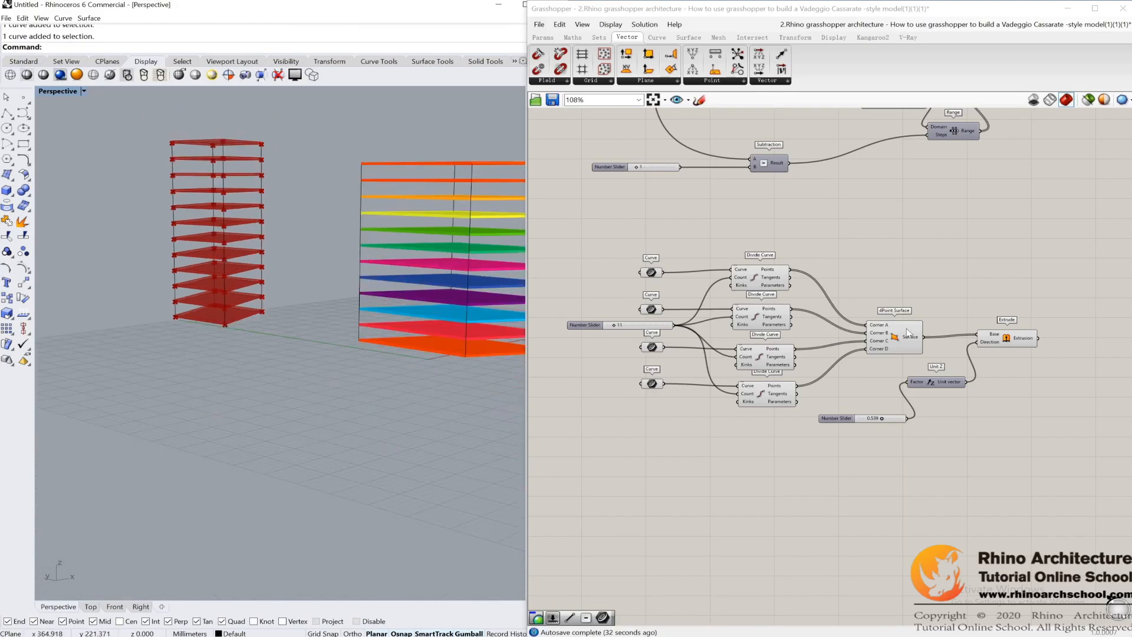
# Step: Add a Custom Preview component and wire the Extrude component's Extrusion output into its Geometry input
pyautogui.moveTo(996, 283); pyautogui.dragTo(829, 265, button='right')
pyautogui.moveTo(976, 260); pyautogui.dragTo(830, 233, button='right')
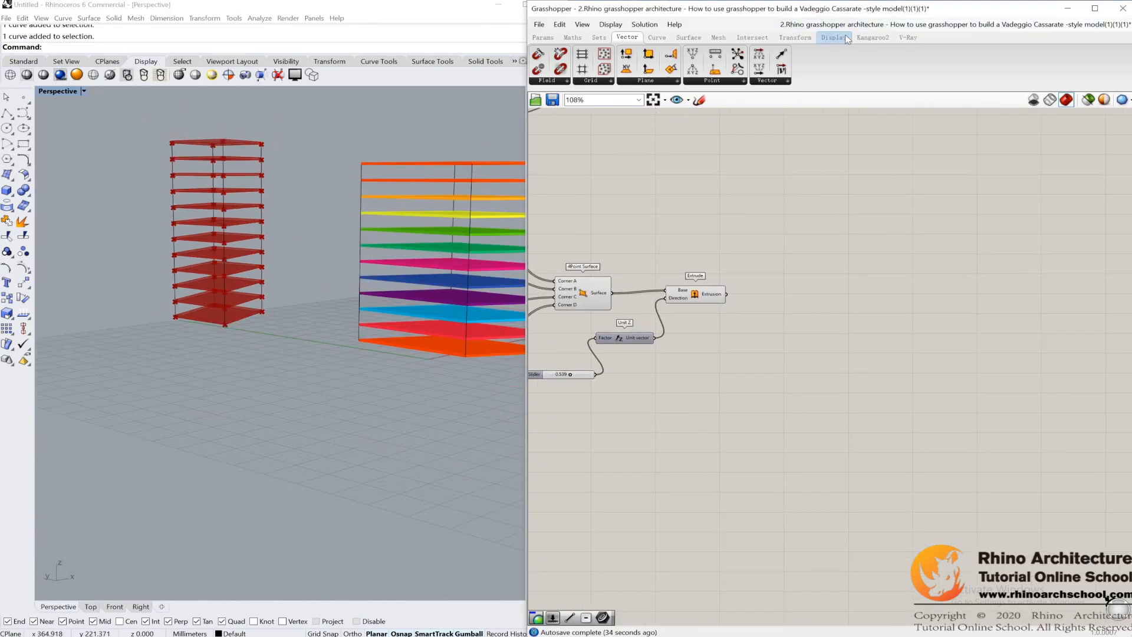
pyautogui.click(834, 37)
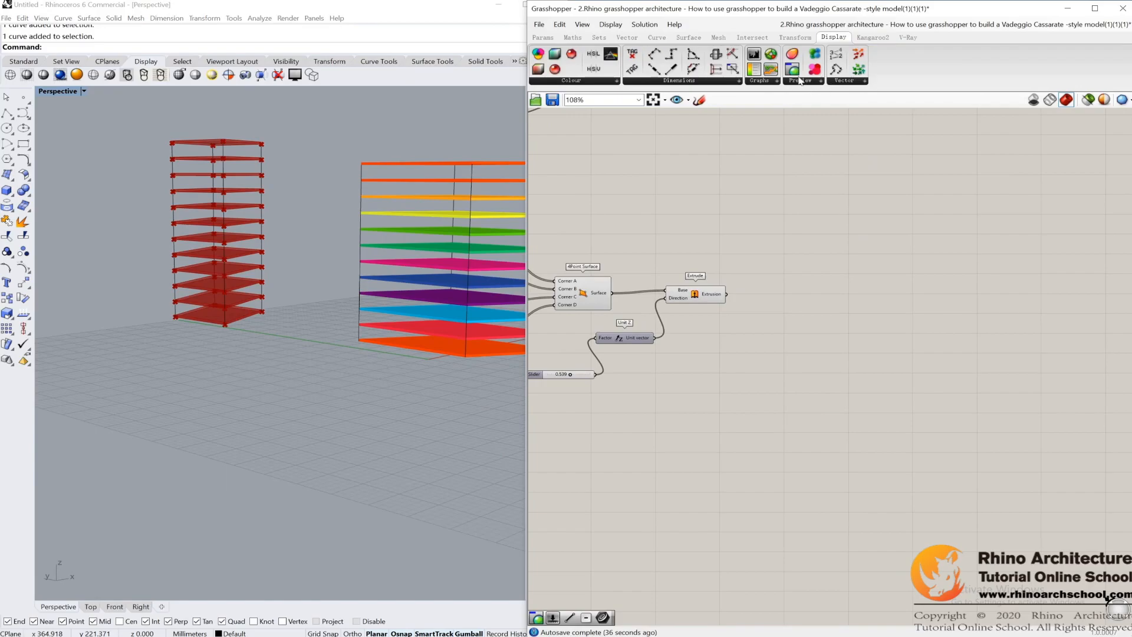
pyautogui.moveTo(799, 74); pyautogui.dragTo(855, 290)
pyautogui.moveTo(738, 299); pyautogui.dragTo(850, 302)
pyautogui.click(838, 267)
pyautogui.scroll(1, 834, 224)
pyautogui.moveTo(489, 259); pyautogui.dragTo(335, 243, button='right')
pyautogui.moveTo(319, 143); pyautogui.dragTo(301, 395)
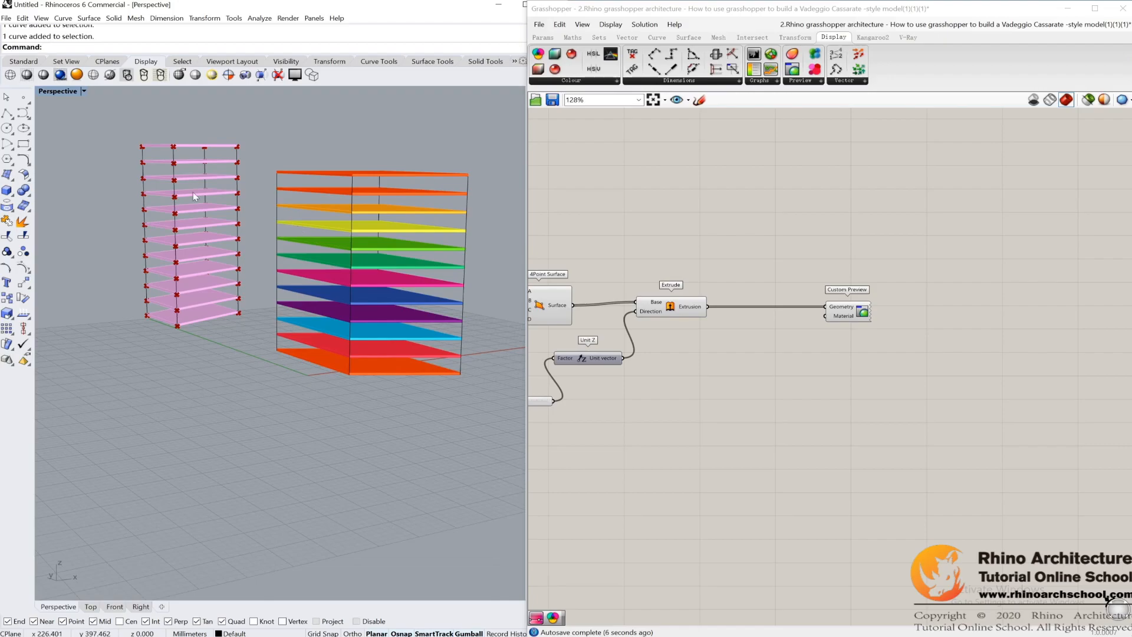
# Step: Add a Gradient component, apply the multicolour spectrum preset, and wire its output into Custom Preview's Material input
pyautogui.scroll(1, 301, 213)
pyautogui.click(556, 39)
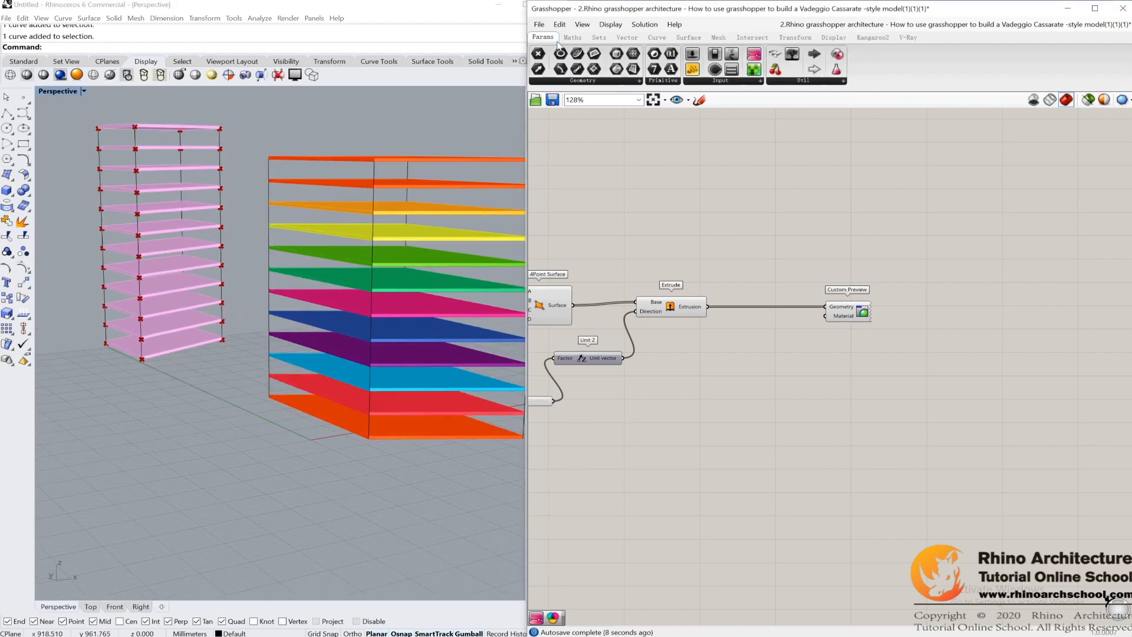
pyautogui.moveTo(760, 56); pyautogui.dragTo(767, 361)
pyautogui.rightClick(783, 362)
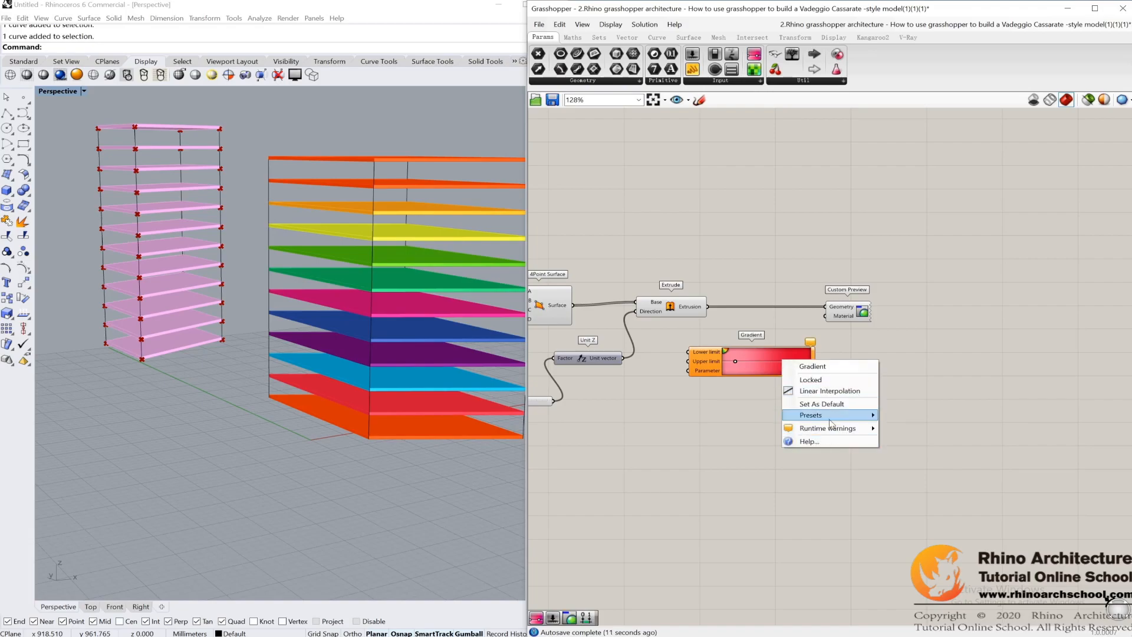
pyautogui.moveTo(831, 423)
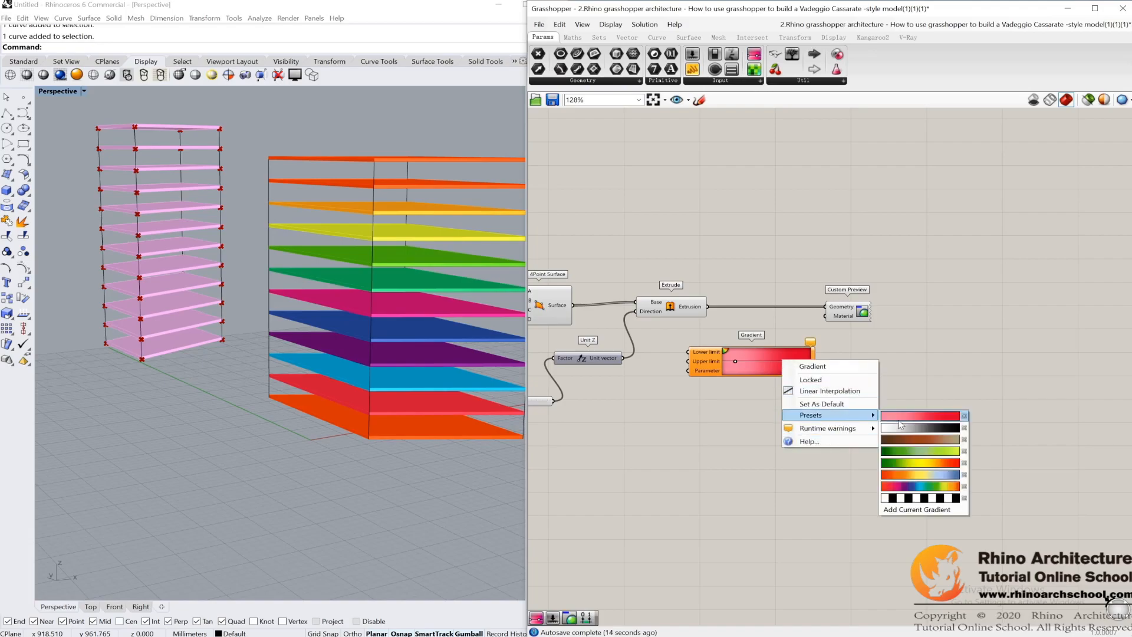
pyautogui.click(920, 486)
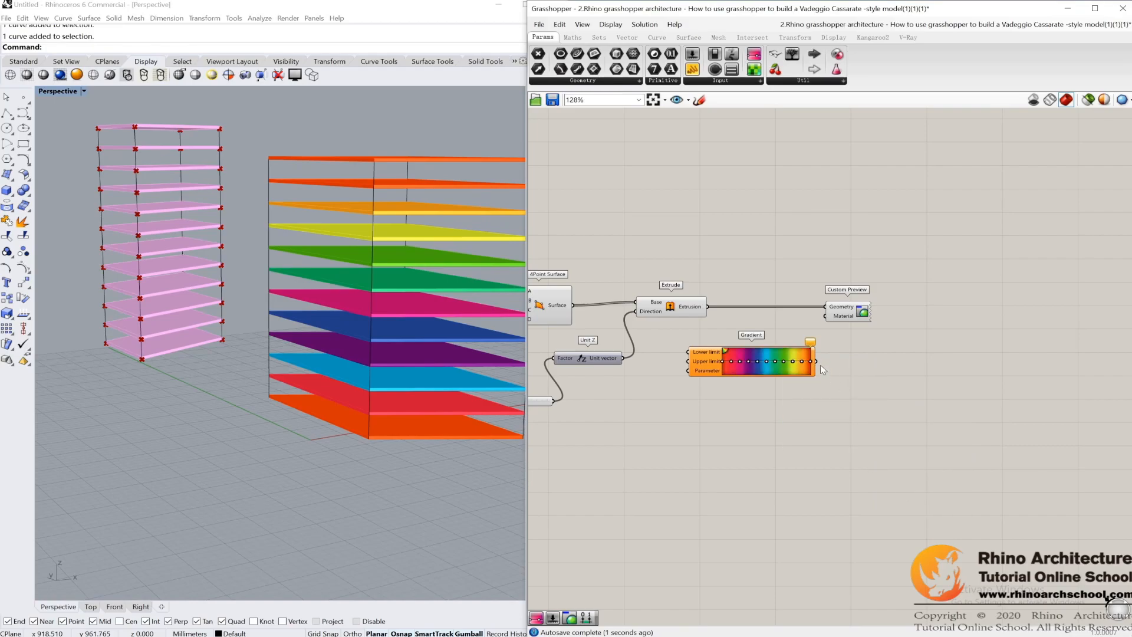
pyautogui.moveTo(837, 324); pyautogui.dragTo(833, 319)
pyautogui.scroll(5, 832, 335)
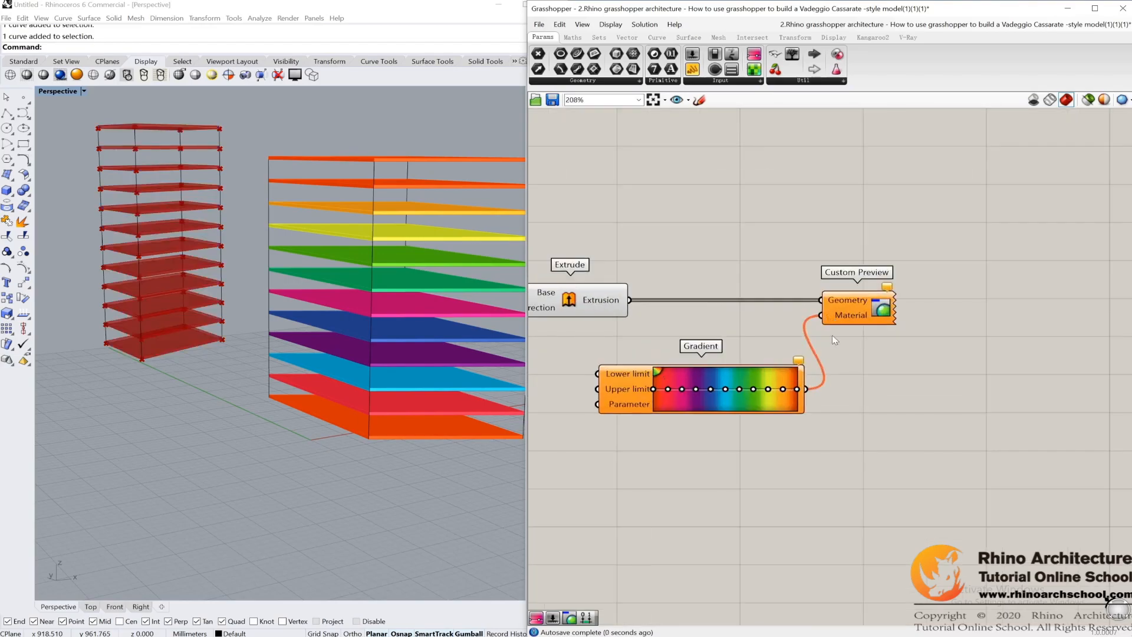
# Step: Examine the Gradient component's colour stops and its Lower limit, Upper limit and Parameter inputs
pyautogui.moveTo(845, 356); pyautogui.dragTo(863, 383)
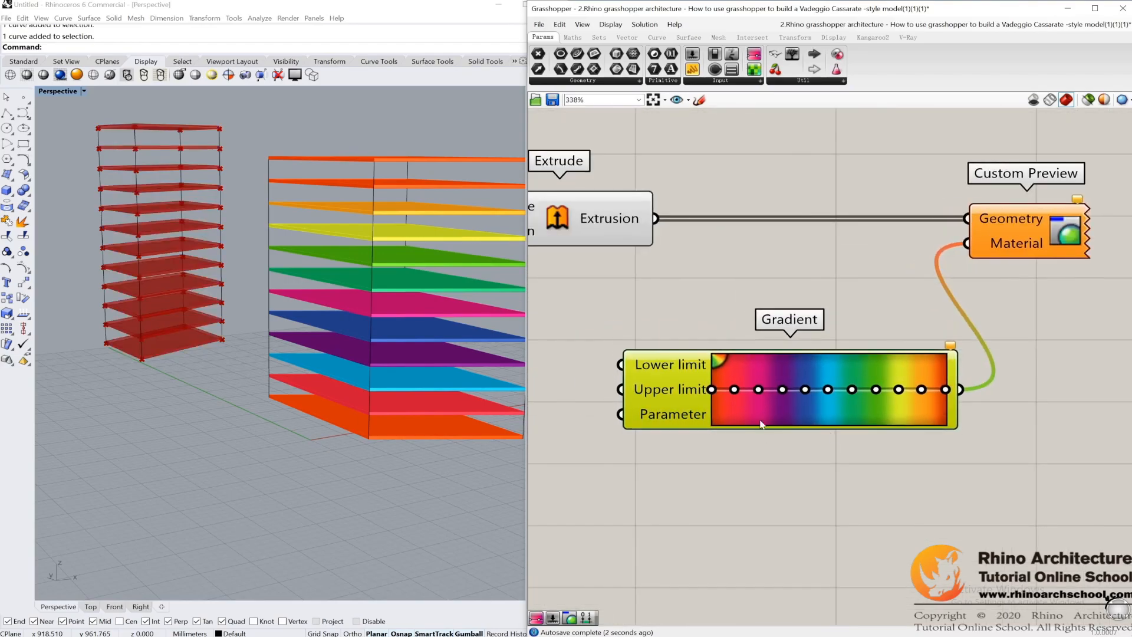
pyautogui.scroll(-3, 859, 295)
pyautogui.moveTo(844, 267); pyautogui.dragTo(859, 313)
pyautogui.scroll(2, 945, 394)
pyautogui.moveTo(945, 394); pyautogui.dragTo(874, 399, button='right')
pyautogui.click(736, 269)
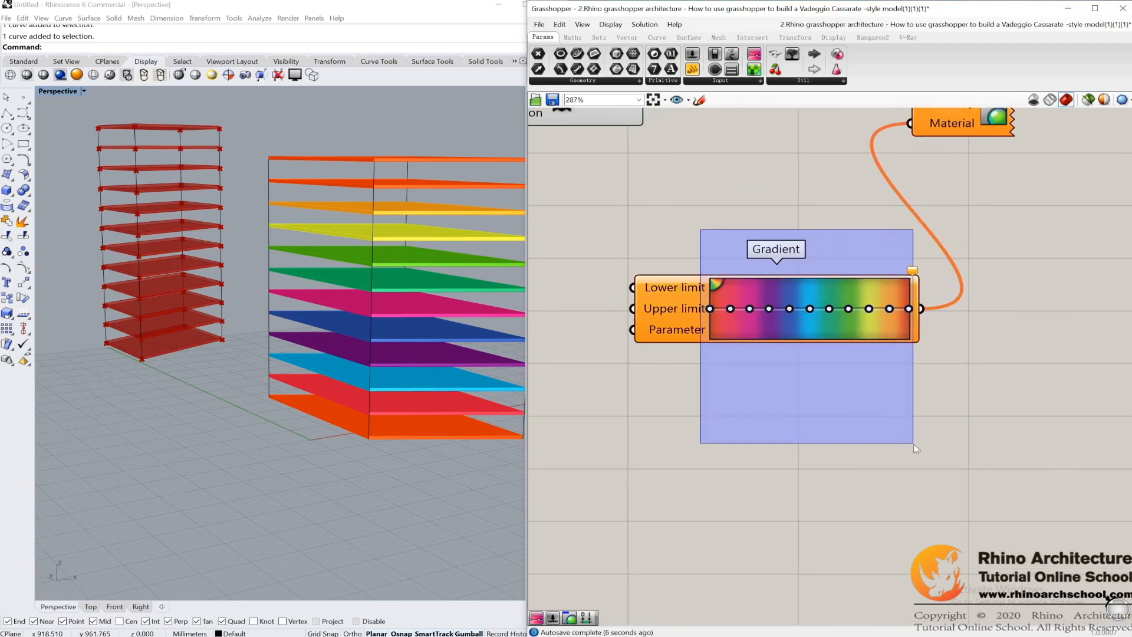
pyautogui.moveTo(741, 259); pyautogui.dragTo(922, 398)
pyautogui.moveTo(912, 387); pyautogui.dragTo(914, 400)
pyautogui.moveTo(741, 411); pyautogui.dragTo(879, 391, button='right')
pyautogui.moveTo(692, 277); pyautogui.dragTo(853, 289, button='right')
pyautogui.scroll(-2, 784, 275)
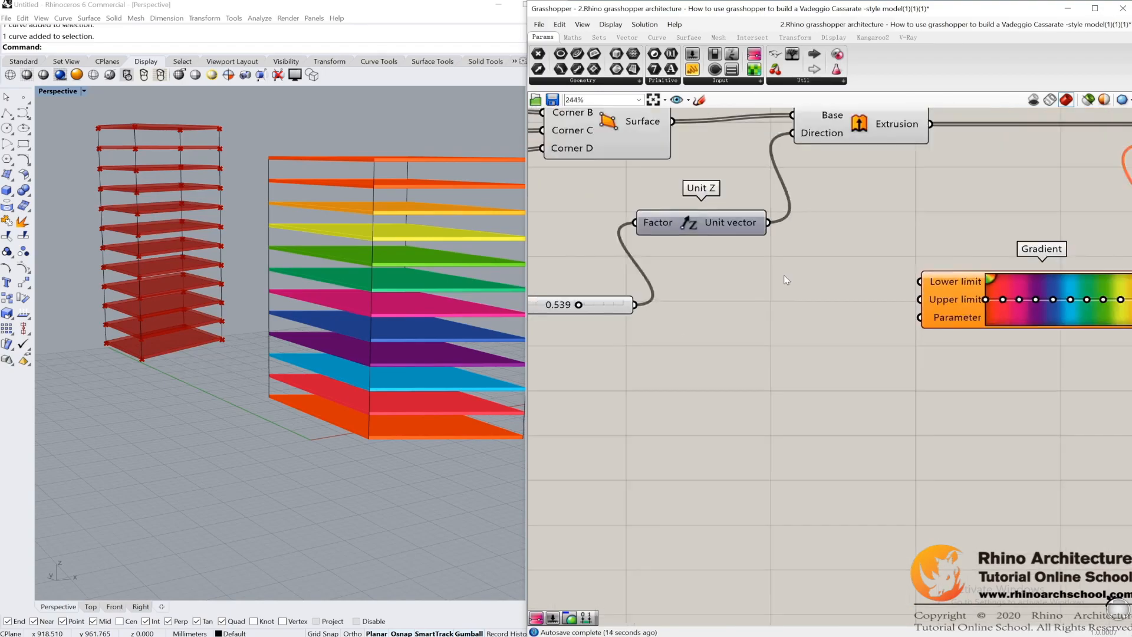
pyautogui.moveTo(986, 283); pyautogui.dragTo(1003, 291)
pyautogui.click(979, 274)
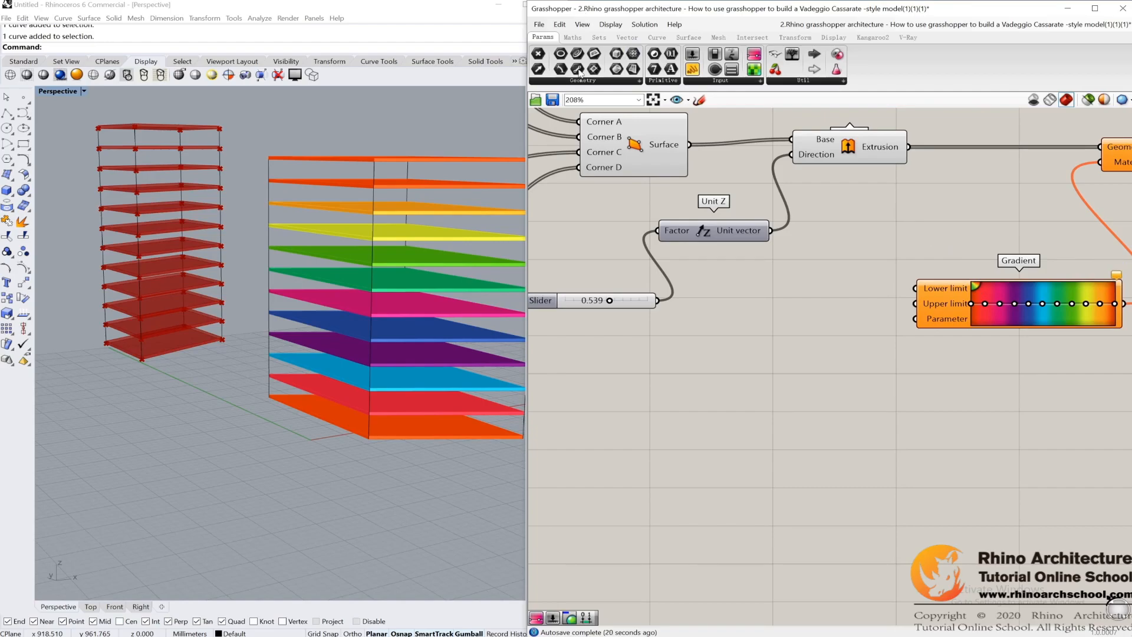
# Step: Create two number sliders from the values 0 and 1 and place them one above the other below the Unit Z component
pyautogui.doubleClick(721, 310)
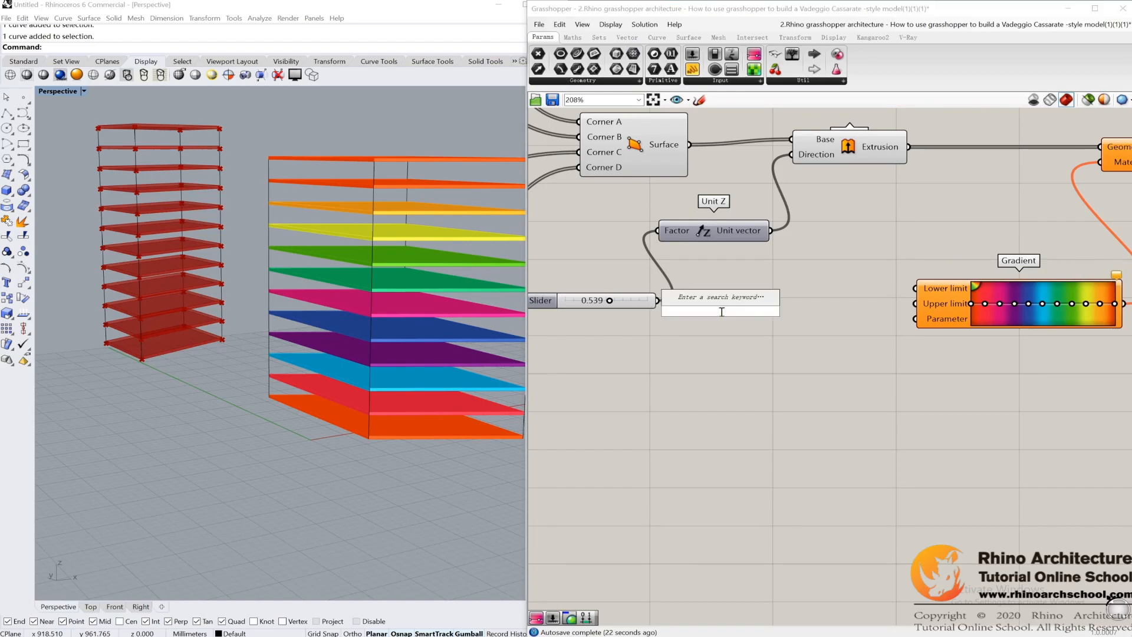
pyautogui.write('0')
pyautogui.press('Return')
pyautogui.moveTo(736, 317); pyautogui.dragTo(729, 354)
pyautogui.click(741, 401)
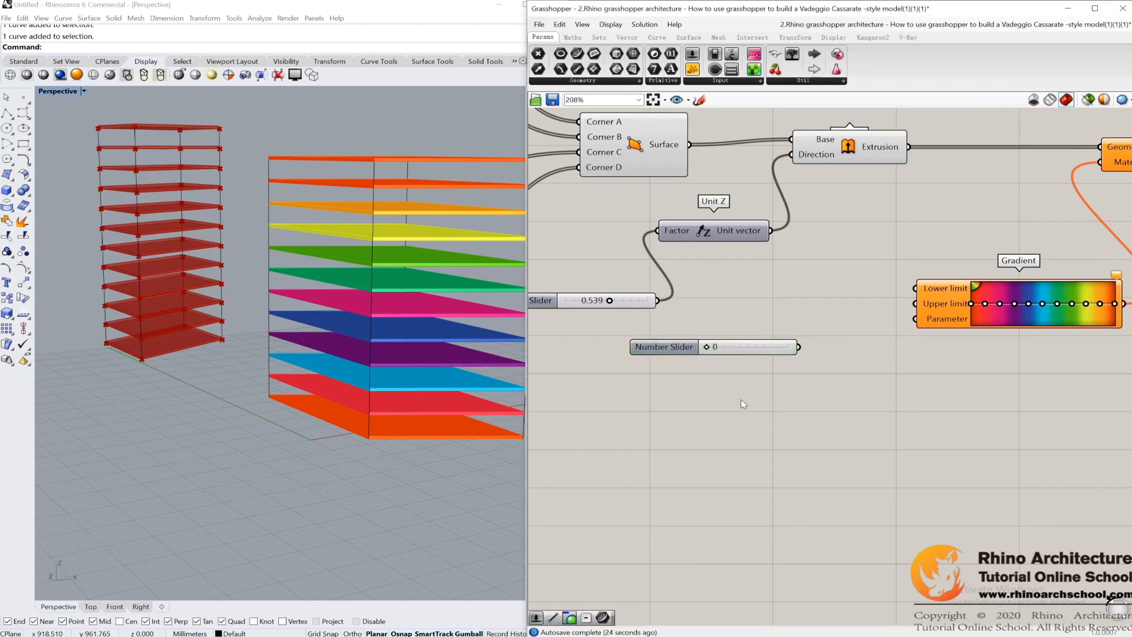
pyautogui.doubleClick(741, 401)
pyautogui.write('1')
pyautogui.press('Return')
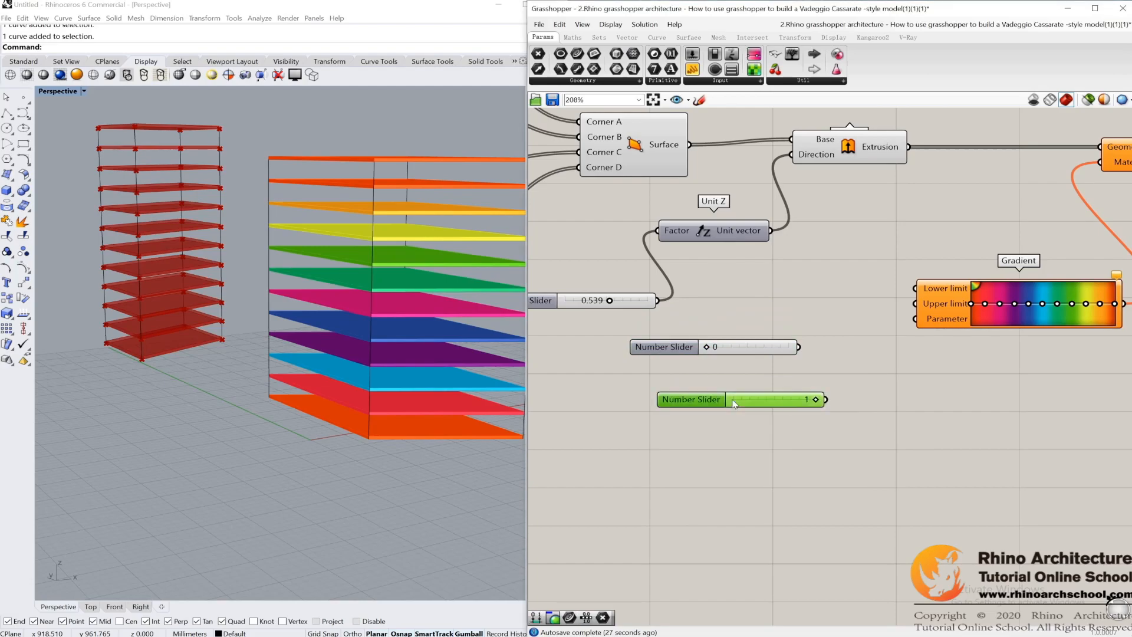
pyautogui.moveTo(794, 332); pyautogui.dragTo(746, 484)
# Step: Wire the 0 slider into the Gradient's Lower limit and the 1 slider into its Upper limit, then move both sliders farther from the Gradient
pyautogui.moveTo(750, 347); pyautogui.dragTo(965, 285)
pyautogui.click(766, 360)
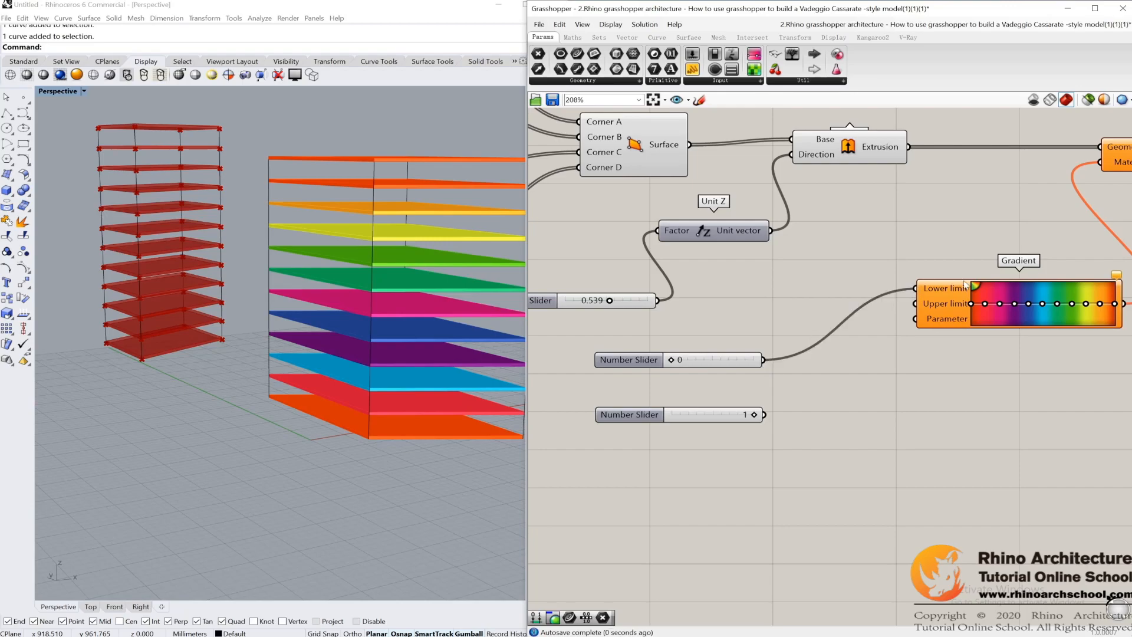
pyautogui.moveTo(765, 414); pyautogui.dragTo(926, 306)
pyautogui.moveTo(707, 334); pyautogui.dragTo(660, 459)
pyautogui.moveTo(710, 365); pyautogui.dragTo(654, 357)
pyautogui.click(749, 316)
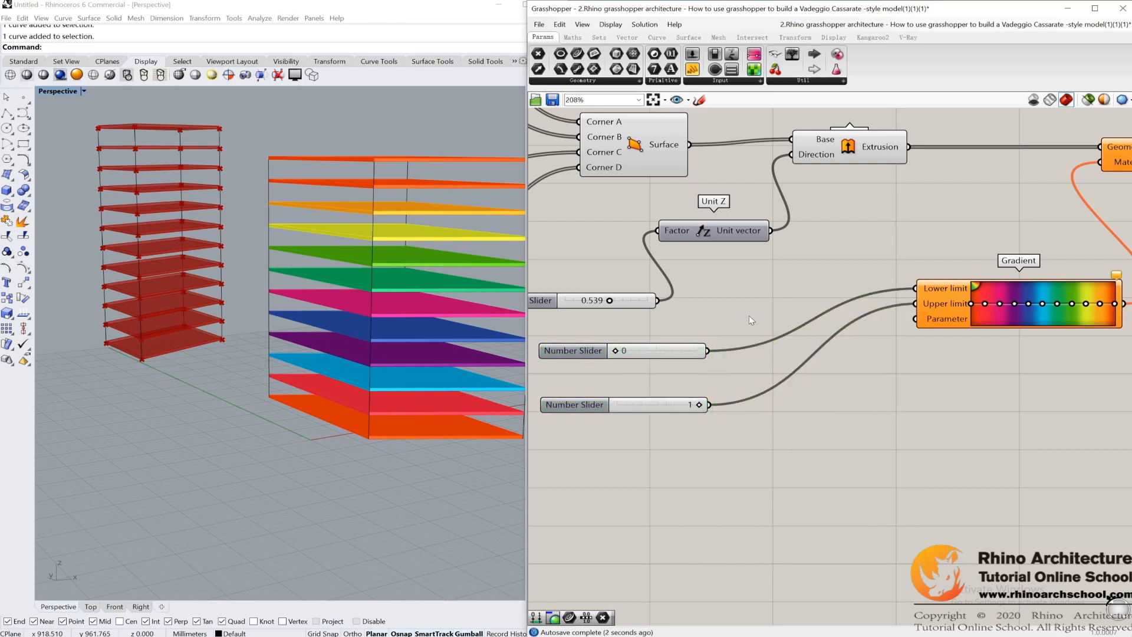
# Step: Add a Construct Domain component and wire the 0 slider into Domain start and the 1 slider into Domain end
pyautogui.click(573, 37)
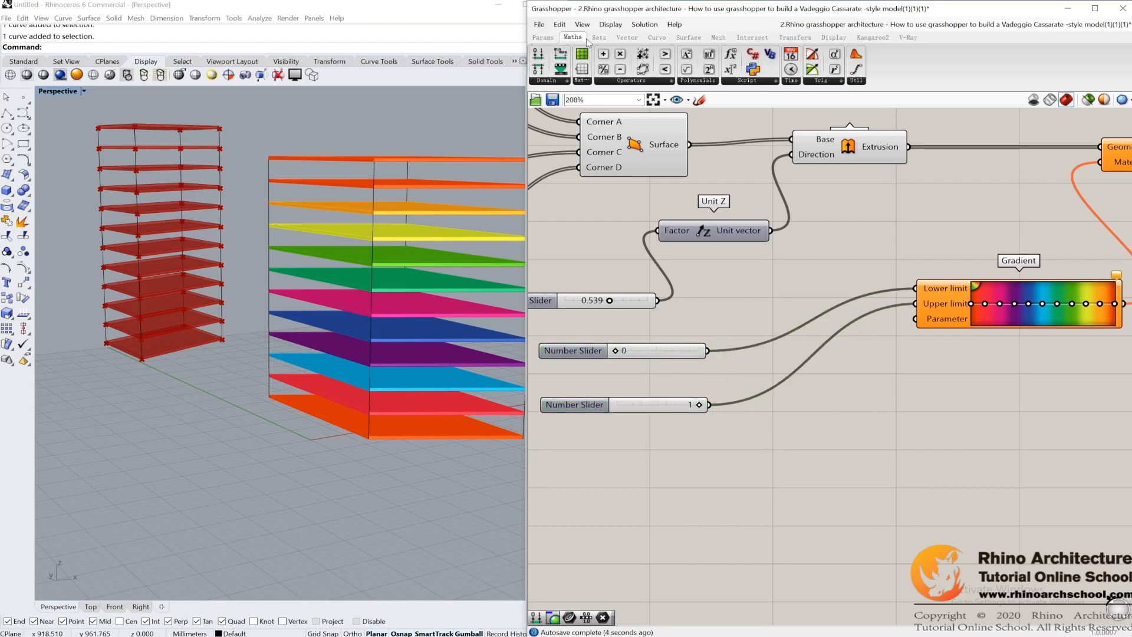
pyautogui.moveTo(538, 54); pyautogui.dragTo(847, 435)
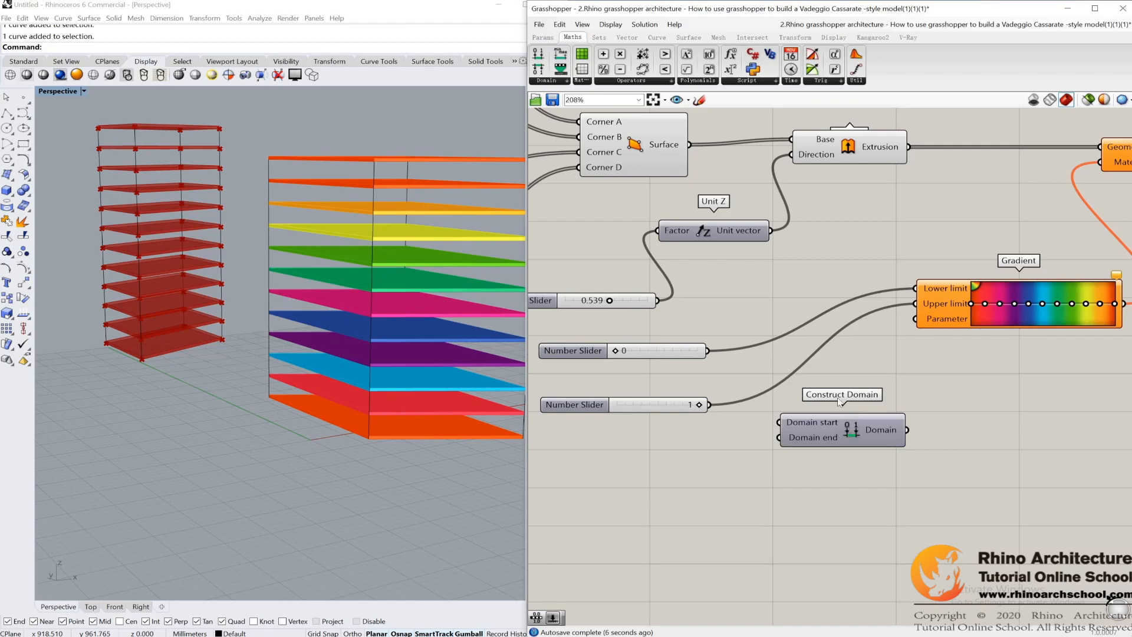
pyautogui.moveTo(711, 352); pyautogui.dragTo(780, 423)
pyautogui.moveTo(710, 405); pyautogui.dragTo(779, 438)
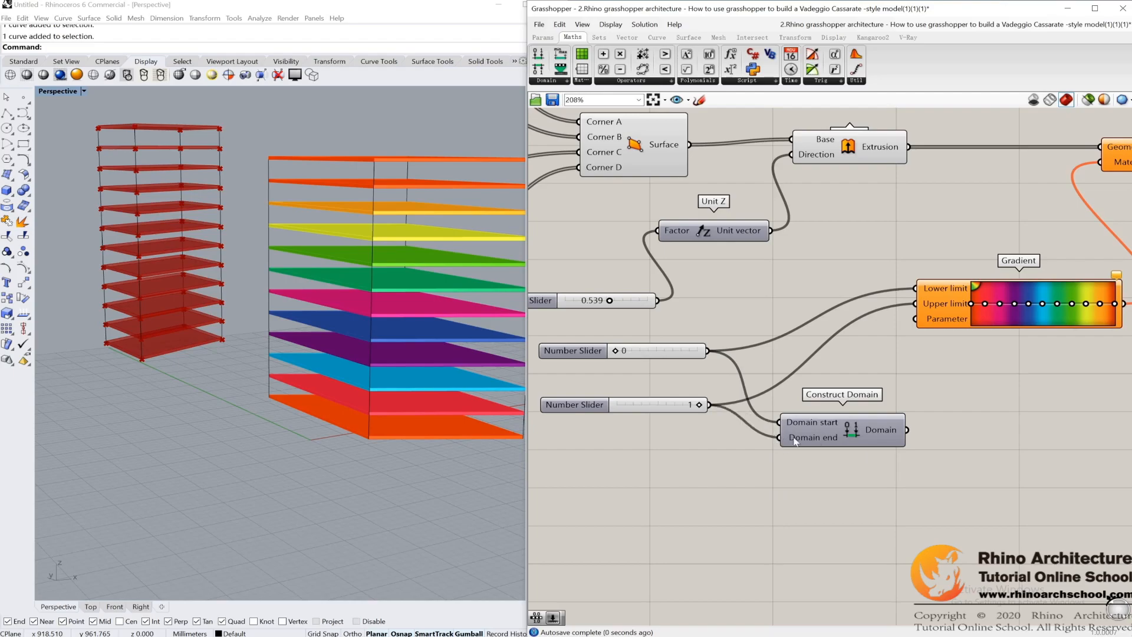
# Step: Examine the coloured floor slabs of the reference tower and compare them with the new component network
pyautogui.scroll(-4, 794, 441)
pyautogui.moveTo(826, 430); pyautogui.dragTo(647, 315)
pyautogui.moveTo(837, 386); pyautogui.dragTo(723, 388)
pyautogui.click(812, 351)
pyautogui.moveTo(905, 390); pyautogui.dragTo(1000, 405, button='right')
pyautogui.moveTo(378, 318); pyautogui.dragTo(419, 296, button='right')
pyautogui.keyDown('shift'); pyautogui.moveTo(463, 249); pyautogui.dragTo(407, 257, button='right'); pyautogui.keyUp('shift')
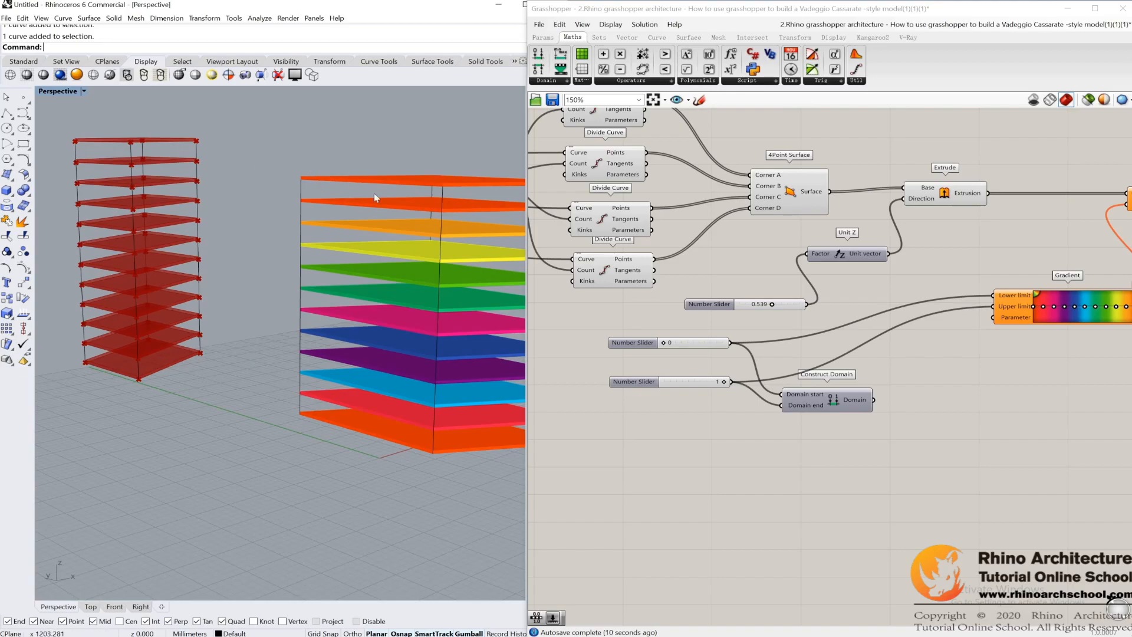
pyautogui.moveTo(405, 284); pyautogui.dragTo(429, 286, button='right')
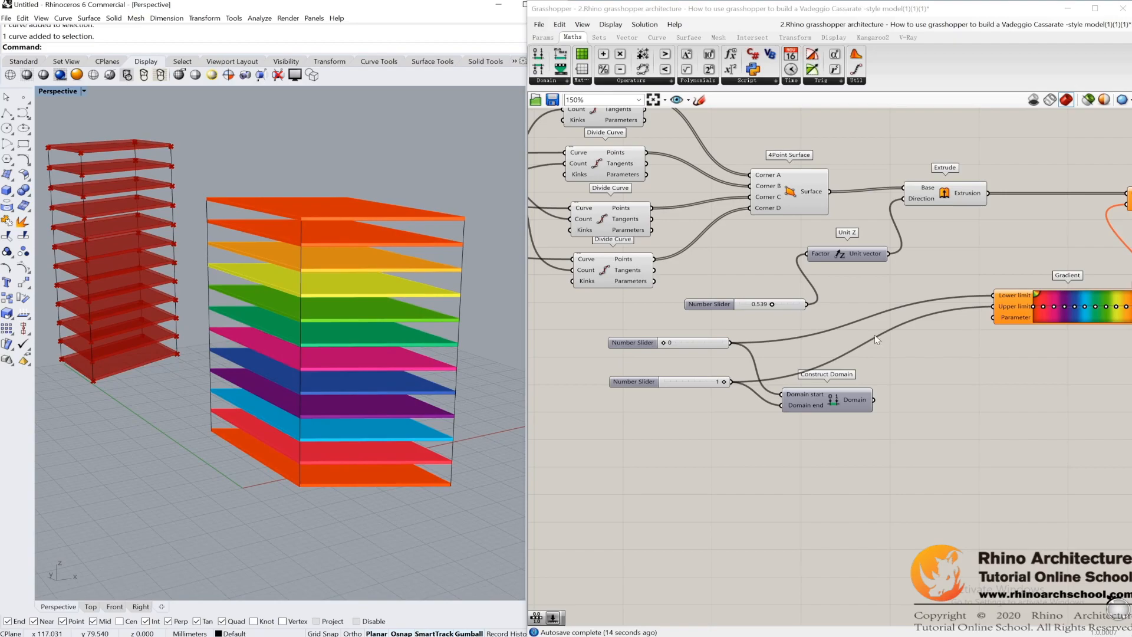
pyautogui.moveTo(908, 382); pyautogui.dragTo(868, 368, button='right')
# Step: Add a Range component and wire the Construct Domain output into its Domain input
pyautogui.scroll(1, 833, 343)
pyautogui.click(600, 37)
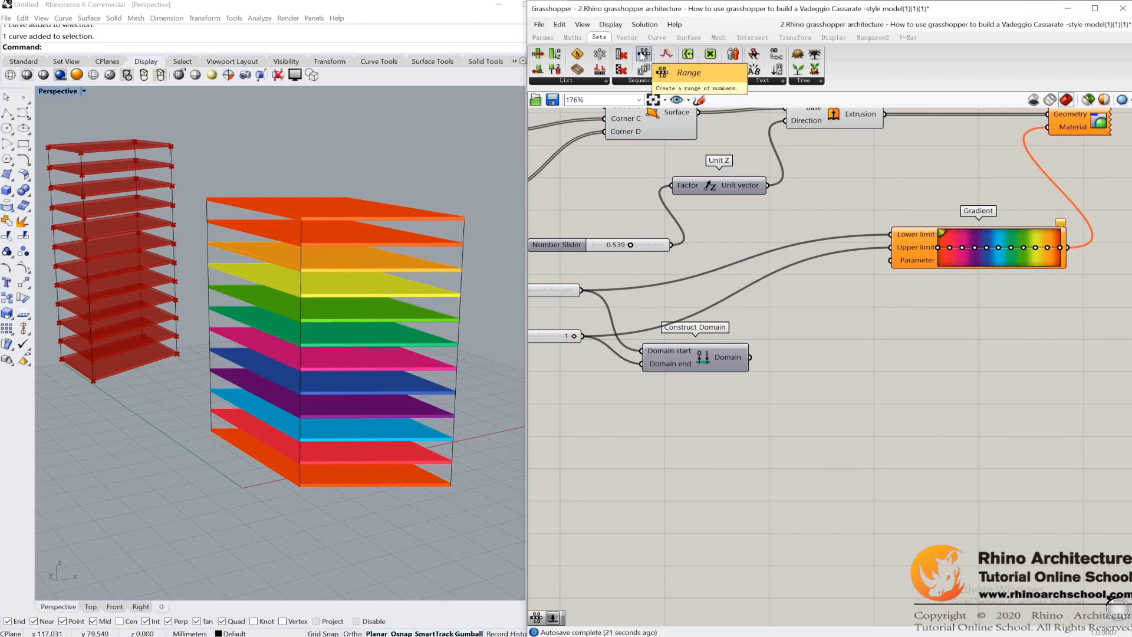
pyautogui.moveTo(643, 55); pyautogui.dragTo(862, 361)
pyautogui.scroll(3, 866, 375)
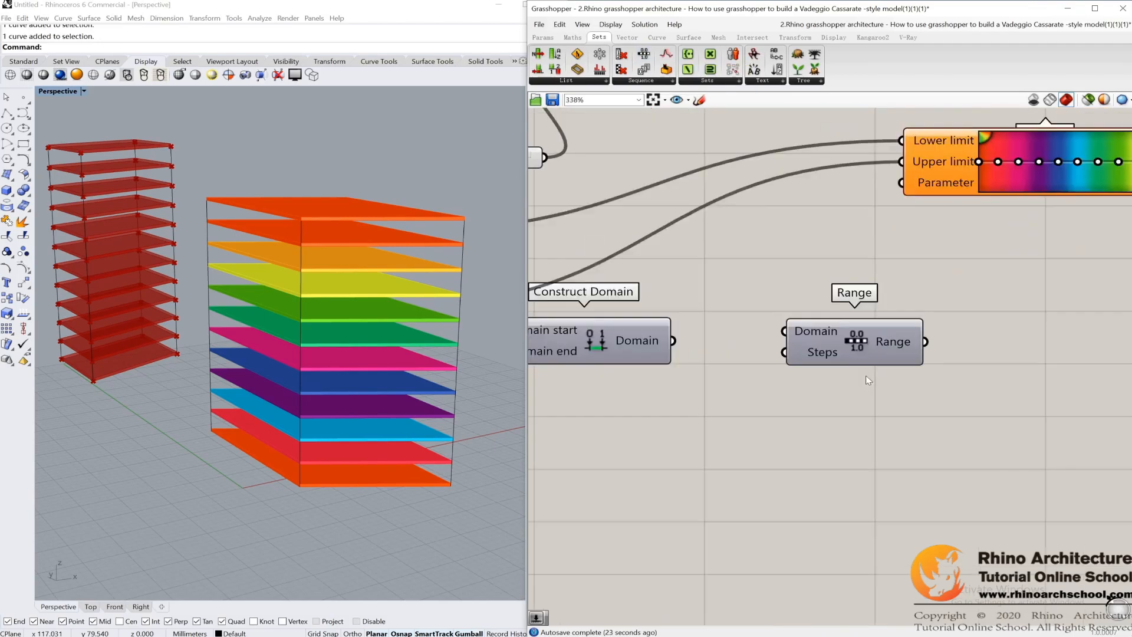
pyautogui.scroll(6, 872, 354)
pyautogui.scroll(-2, 822, 309)
pyautogui.moveTo(717, 140); pyautogui.dragTo(872, 454)
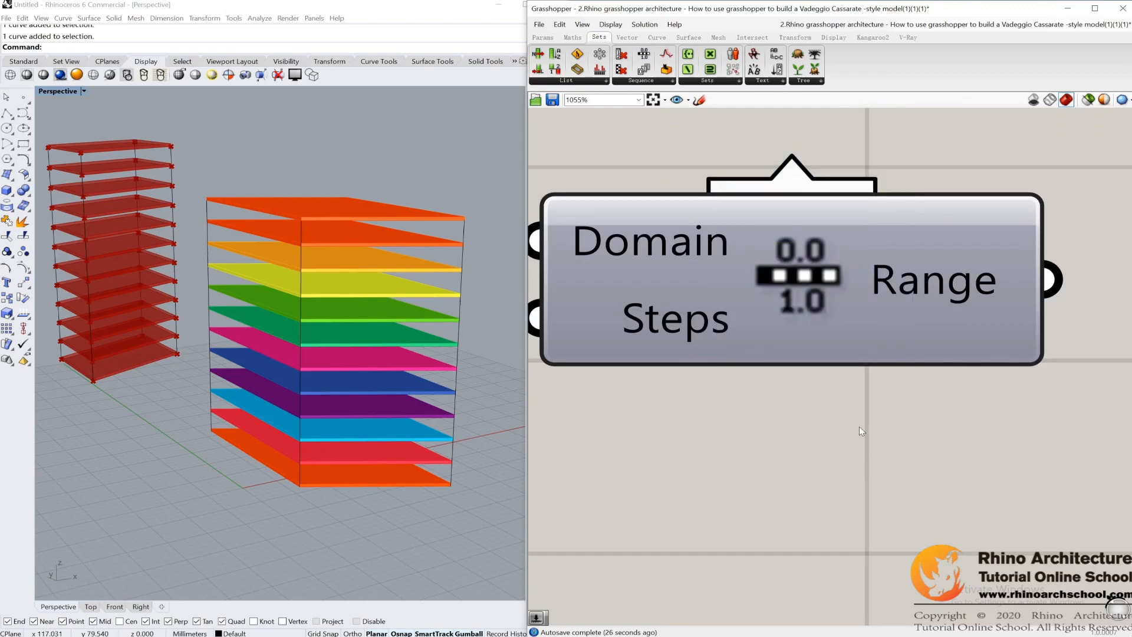
pyautogui.click(776, 285)
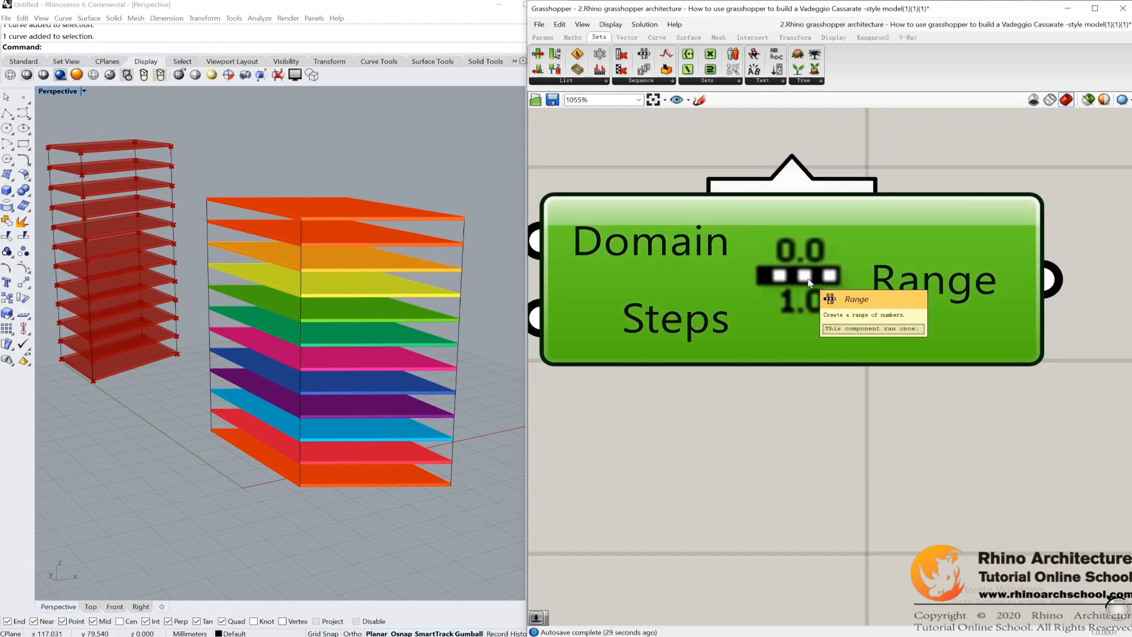
pyautogui.scroll(-3, 853, 434)
pyautogui.click(844, 452)
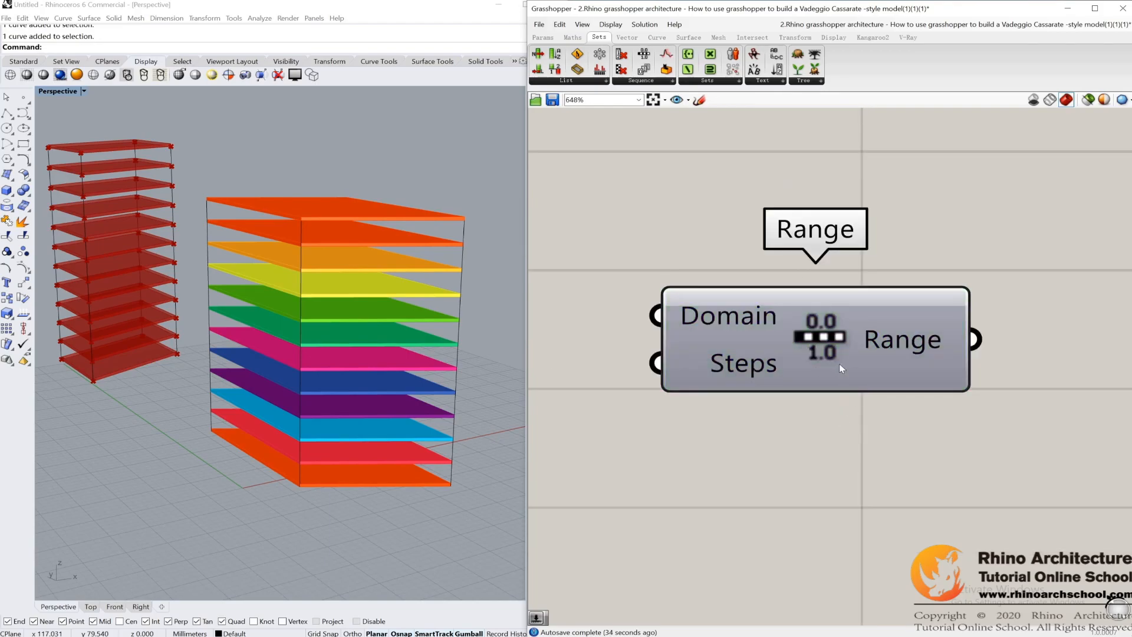
pyautogui.scroll(-4, 828, 345)
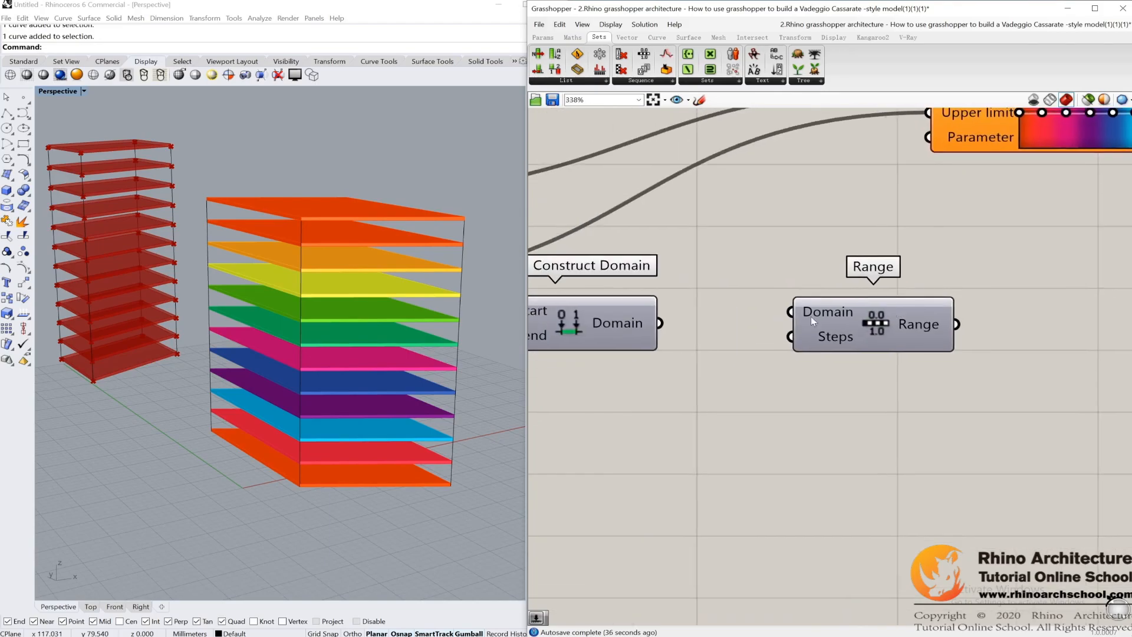
pyautogui.moveTo(659, 323); pyautogui.dragTo(791, 312)
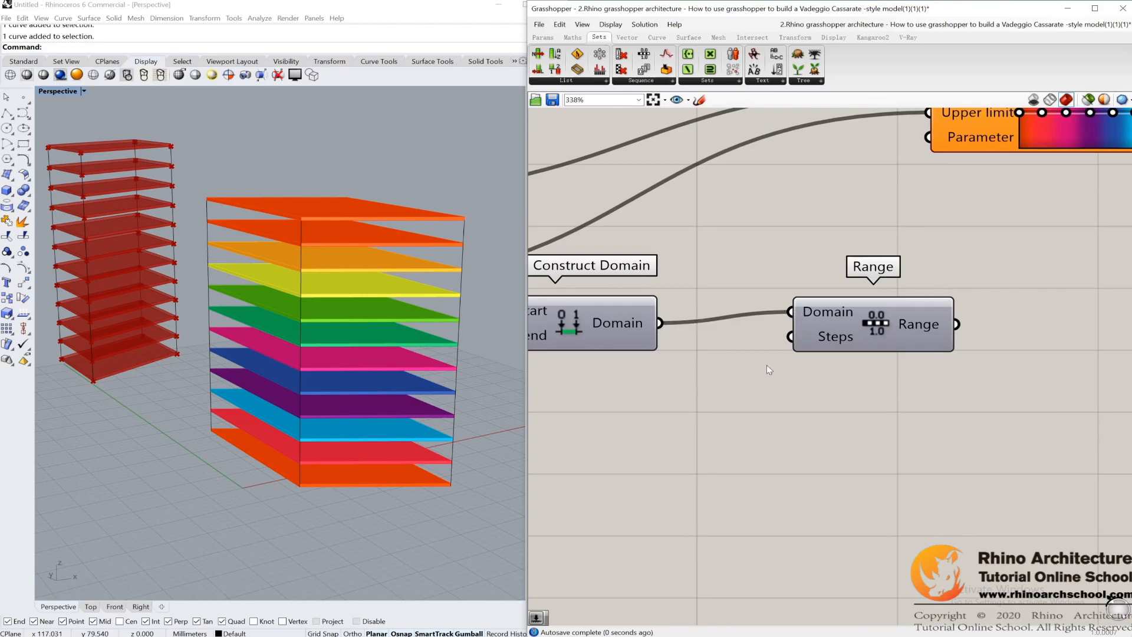
pyautogui.scroll(-3, 767, 360)
pyautogui.scroll(5, 756, 354)
pyautogui.moveTo(754, 351); pyautogui.dragTo(932, 413)
pyautogui.rightClick(922, 337)
pyautogui.click(921, 334)
pyautogui.rightClick(791, 347)
pyautogui.scroll(-2, 940, 325)
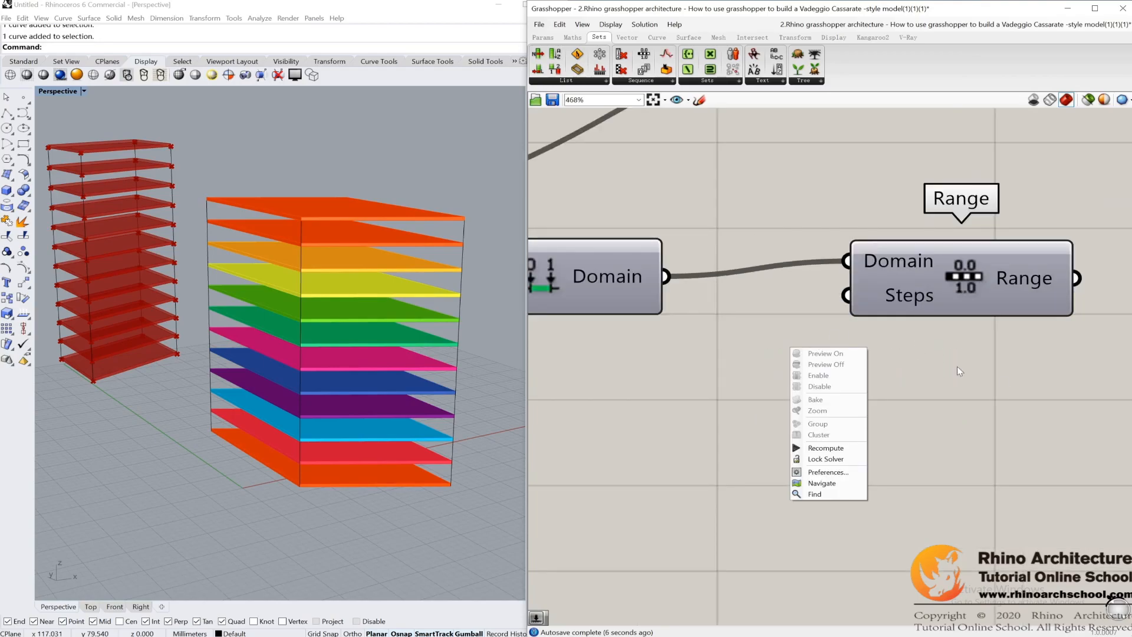
pyautogui.click(970, 374)
# Step: Check the count slider feeding the four Divide Curve components against the number of floors in the coloured tower
pyautogui.scroll(-8, 934, 367)
pyautogui.moveTo(698, 229); pyautogui.dragTo(899, 369, button='right')
pyautogui.scroll(1, 728, 242)
pyautogui.scroll(3, 728, 242)
pyautogui.click(668, 299)
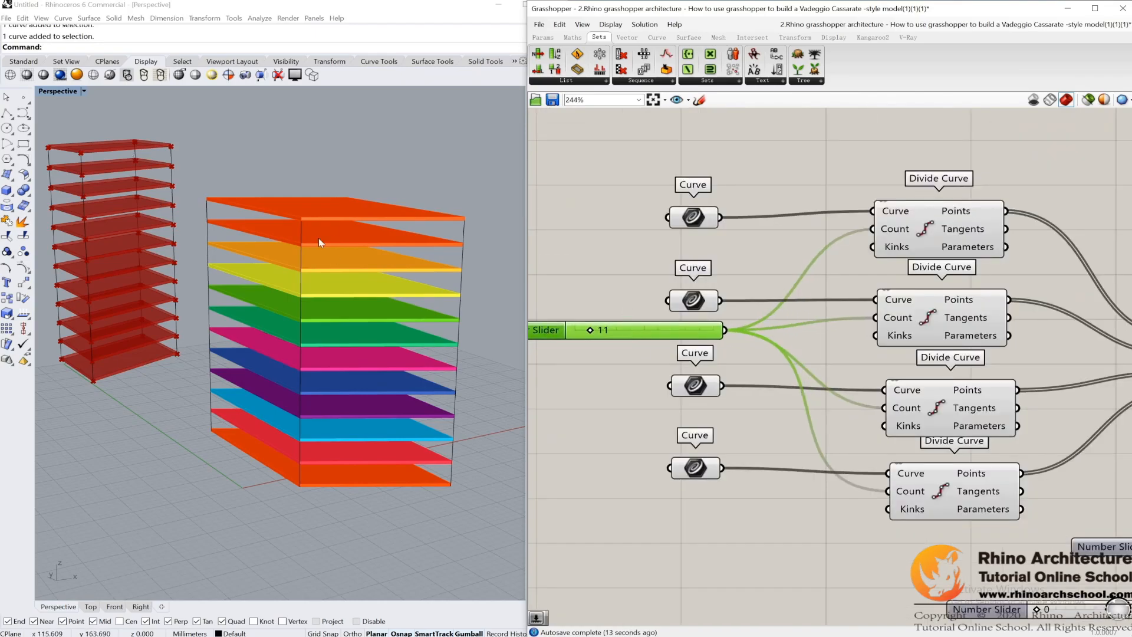
pyautogui.scroll(-4, 319, 238)
pyautogui.scroll(4, 360, 242)
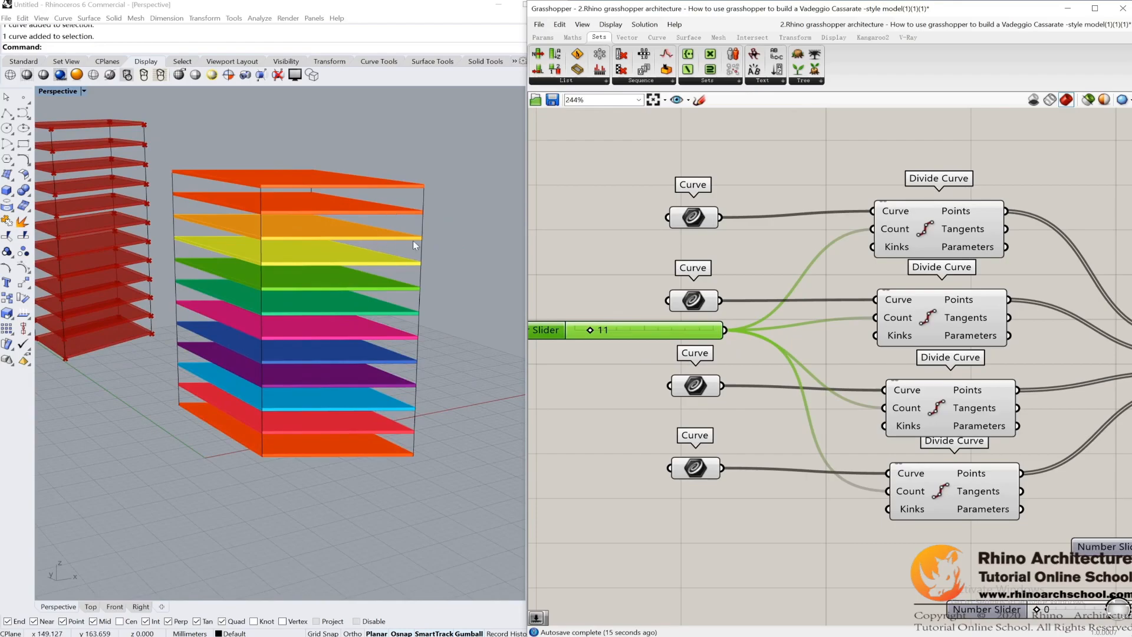
pyautogui.scroll(-5, 791, 343)
pyautogui.moveTo(1023, 479); pyautogui.dragTo(914, 413, button='right')
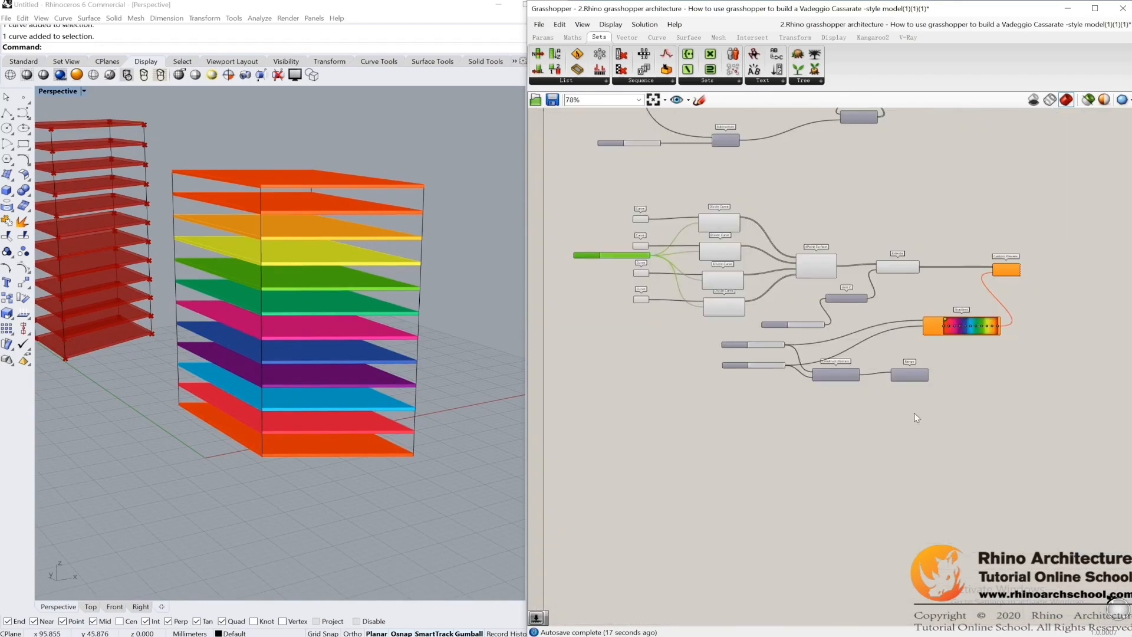
# Step: Try driving the Range component's Steps input with a new number slider set to 10
pyautogui.scroll(6, 902, 382)
pyautogui.click(976, 381)
pyautogui.scroll(4, 976, 384)
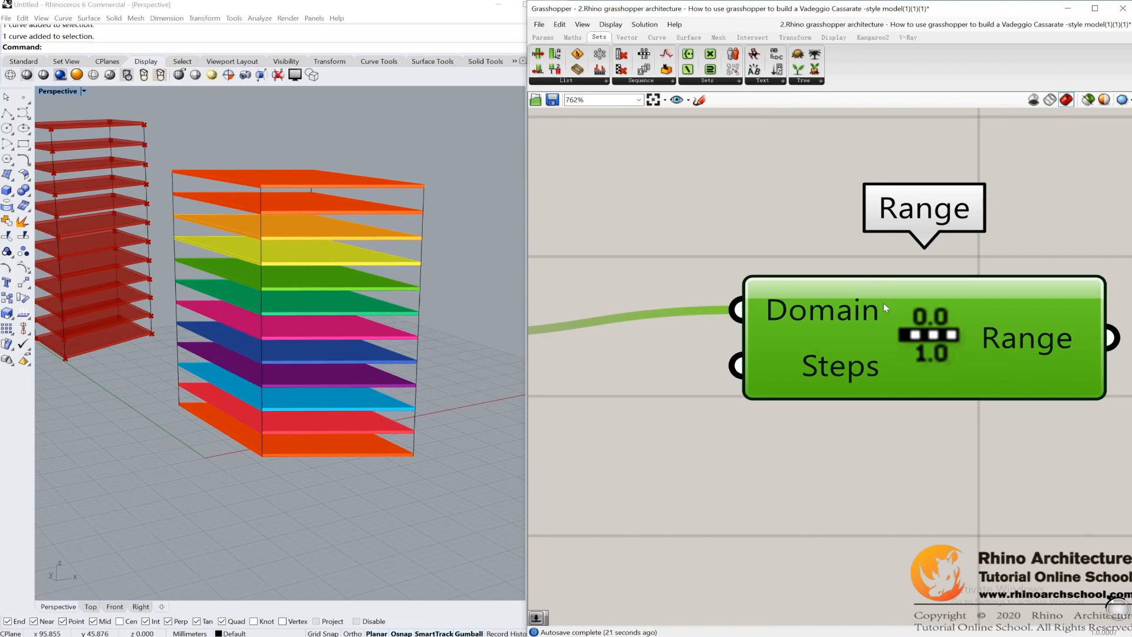
pyautogui.scroll(-3, 884, 370)
pyautogui.moveTo(725, 269); pyautogui.dragTo(942, 272, button='right')
pyautogui.scroll(-1, 942, 273)
pyautogui.doubleClick(918, 380)
pyautogui.write('10')
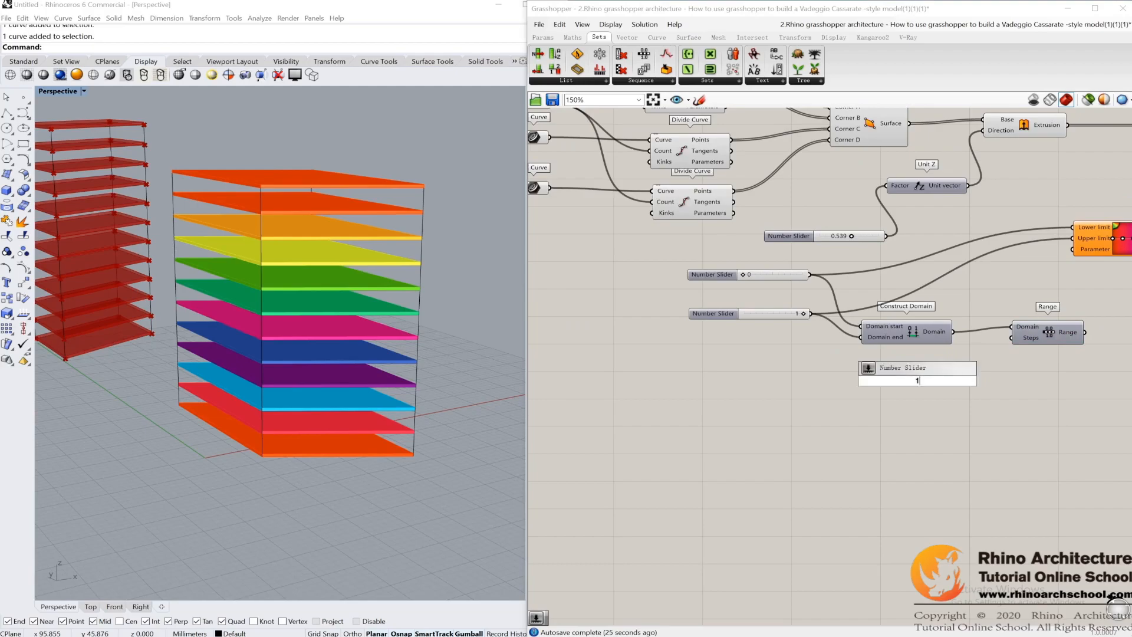
pyautogui.press('Return')
pyautogui.moveTo(979, 380); pyautogui.dragTo(1012, 338)
pyautogui.moveTo(1014, 401); pyautogui.dragTo(889, 368)
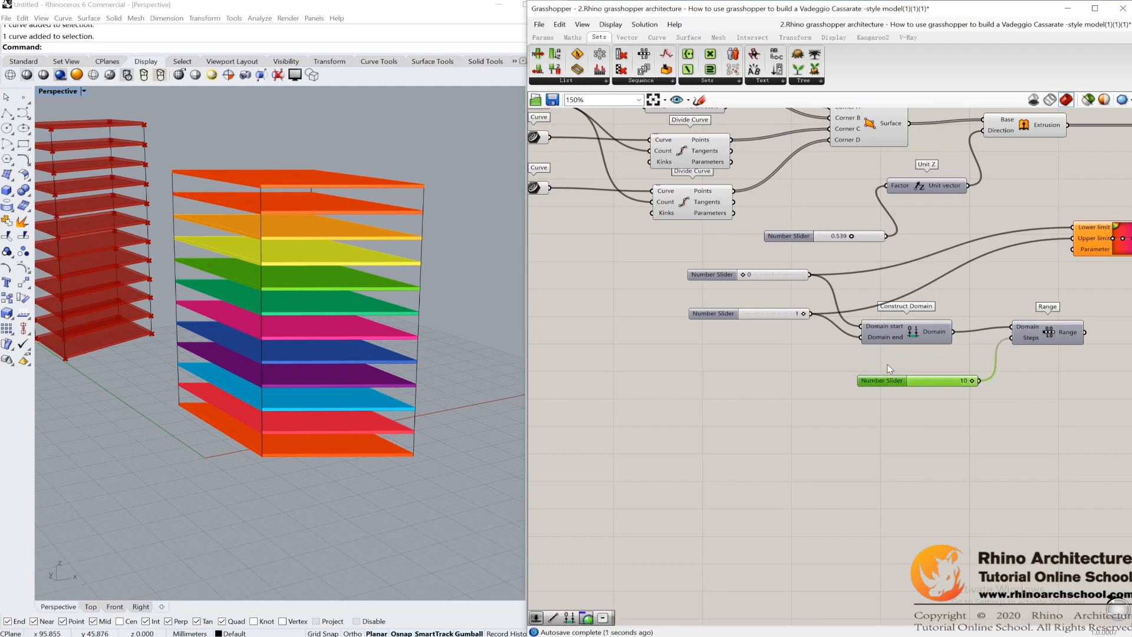
pyautogui.press('Delete')
# Step: Set the count slider feeding the four Divide Curve components to 19
pyautogui.moveTo(989, 381); pyautogui.dragTo(844, 334, button='right')
pyautogui.scroll(4, 854, 338)
pyautogui.scroll(-3, 744, 307)
pyautogui.moveTo(659, 234); pyautogui.dragTo(1008, 439, button='right')
pyautogui.scroll(5, 656, 234)
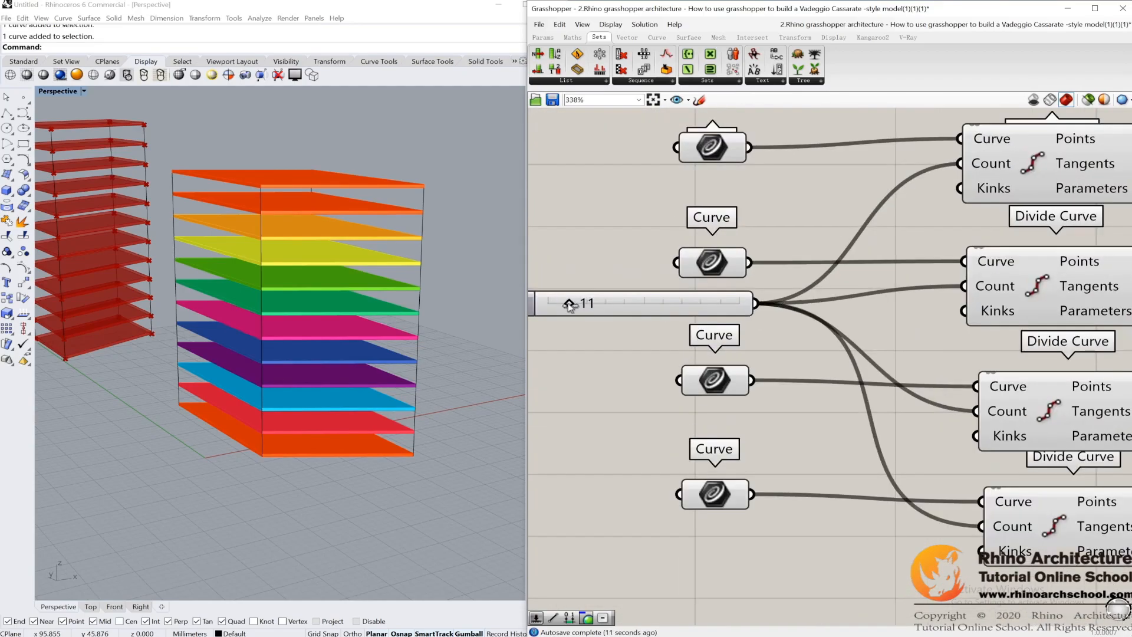
pyautogui.moveTo(570, 303)
pyautogui.mouseDown()
pyautogui.moveTo(678, 306)
pyautogui.moveTo(566, 303)
pyautogui.moveTo(599, 303)
pyautogui.moveTo(586, 303)
pyautogui.mouseUp()
pyautogui.scroll(-5, 707, 378)
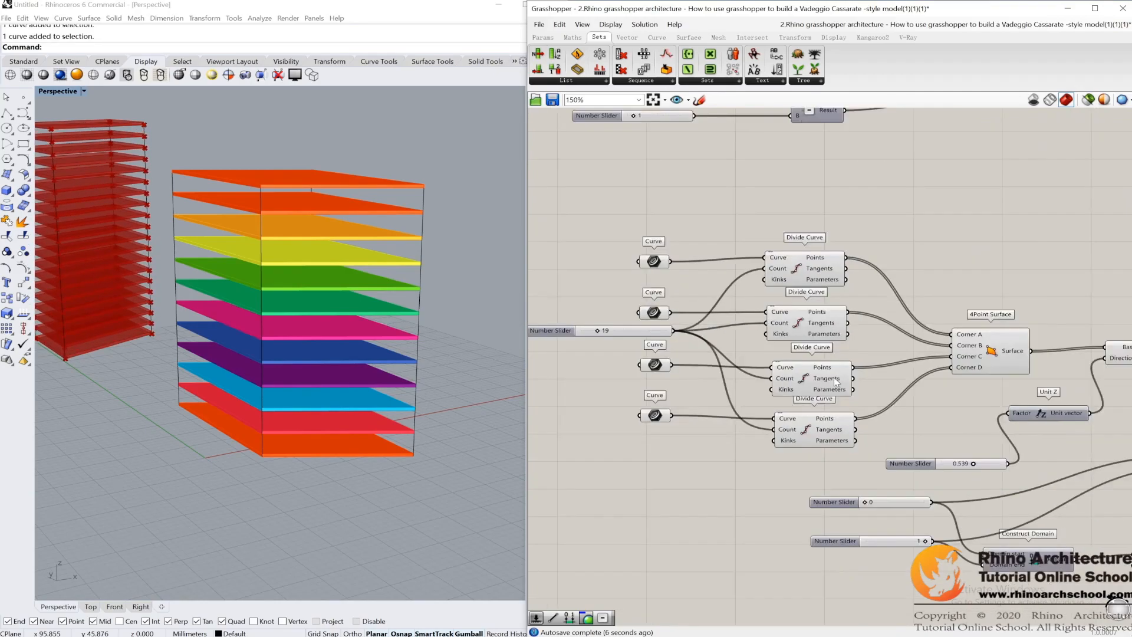
# Step: Add a Subtraction component below Construct Domain and wire the Divide Curve count slider into its A input
pyautogui.scroll(4, 1003, 516)
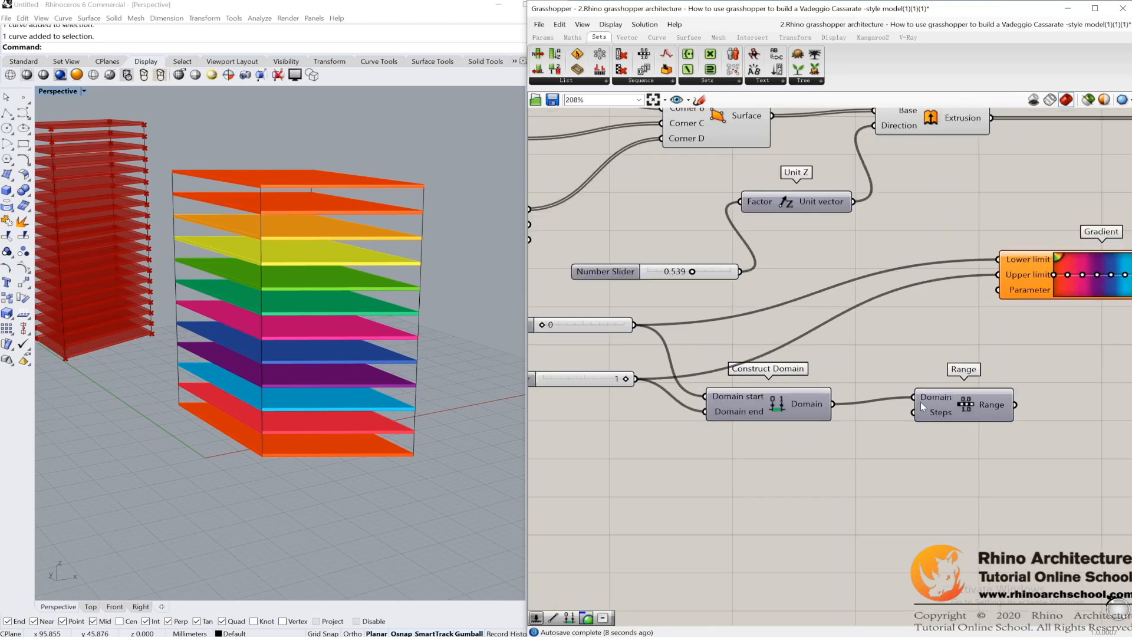
pyautogui.scroll(-2, 384, 238)
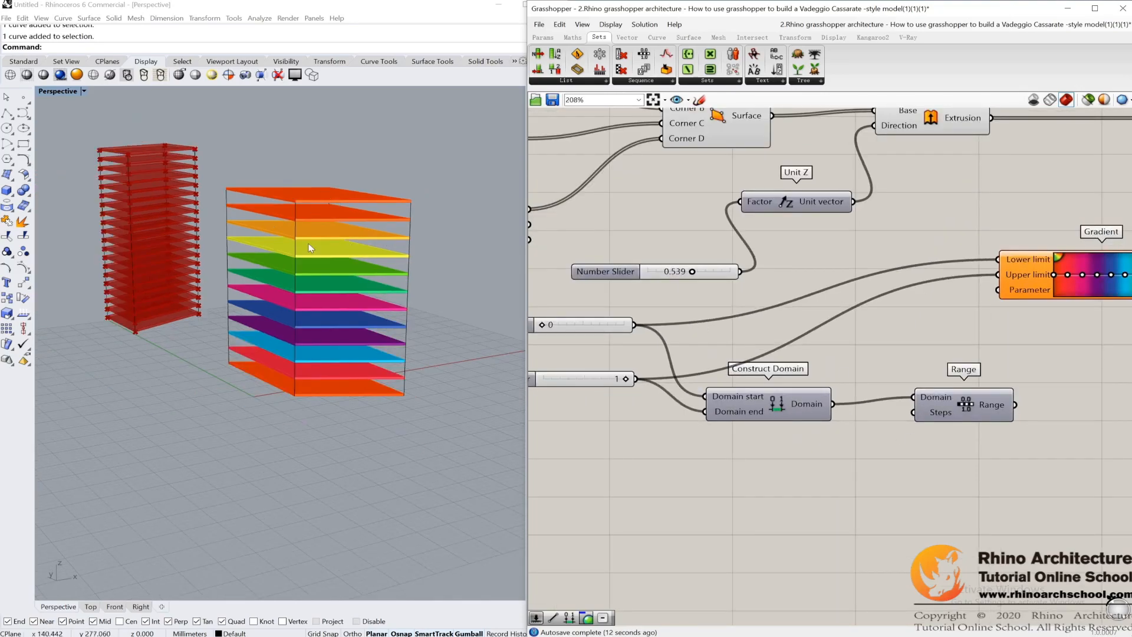
pyautogui.moveTo(930, 378); pyautogui.dragTo(1038, 355, button='right')
pyautogui.moveTo(756, 306); pyautogui.dragTo(946, 370, button='right')
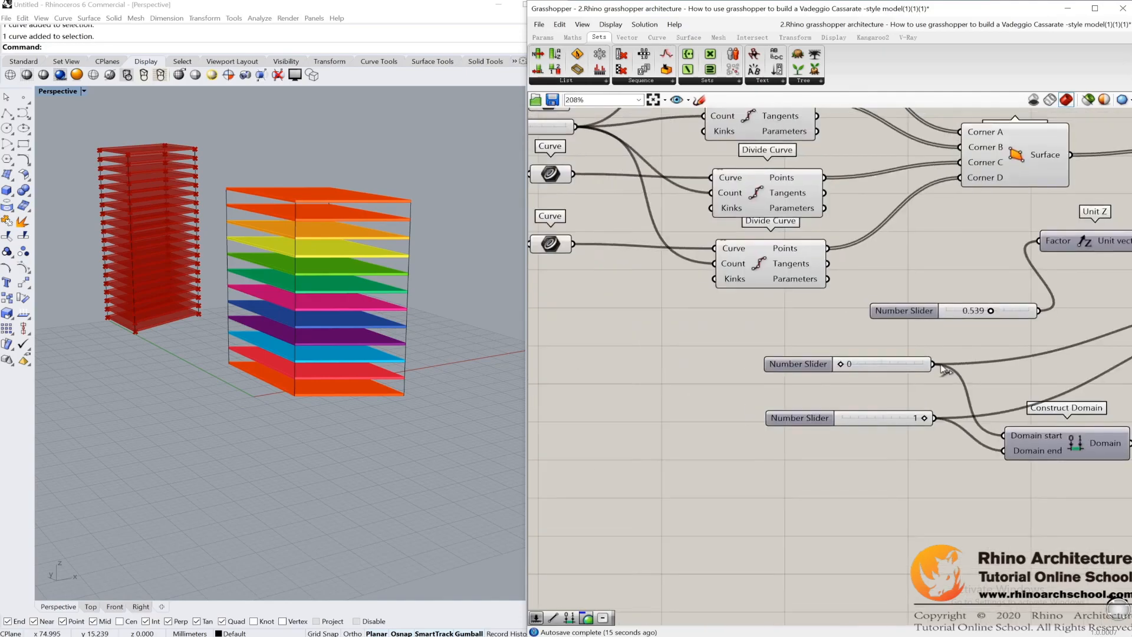
pyautogui.scroll(-2, 875, 319)
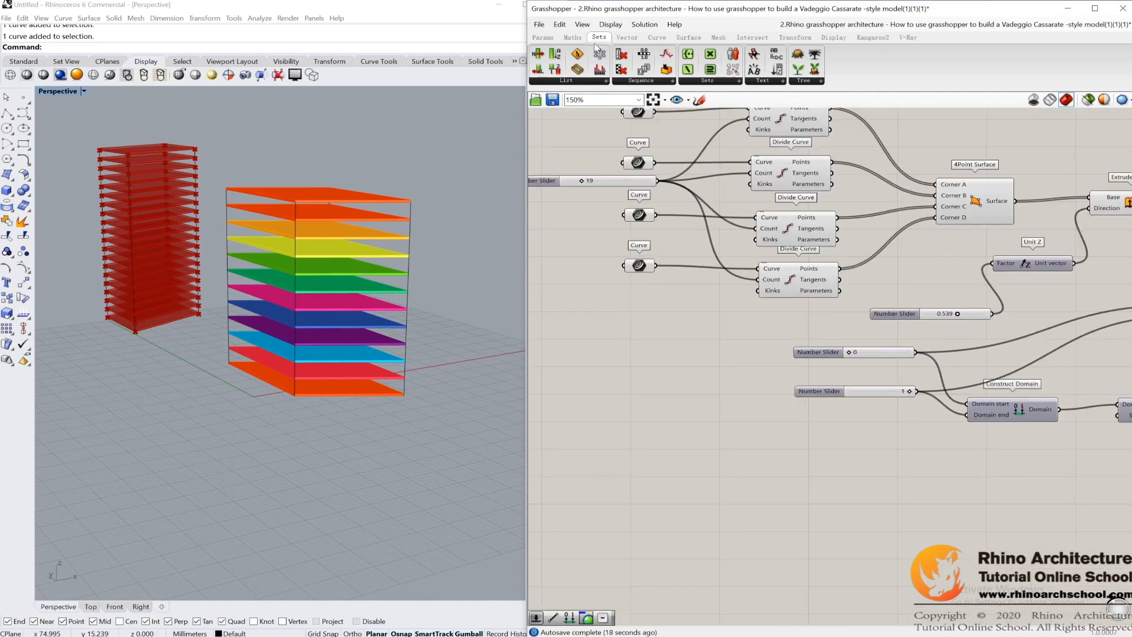
pyautogui.click(573, 37)
pyautogui.scroll(-3, 903, 425)
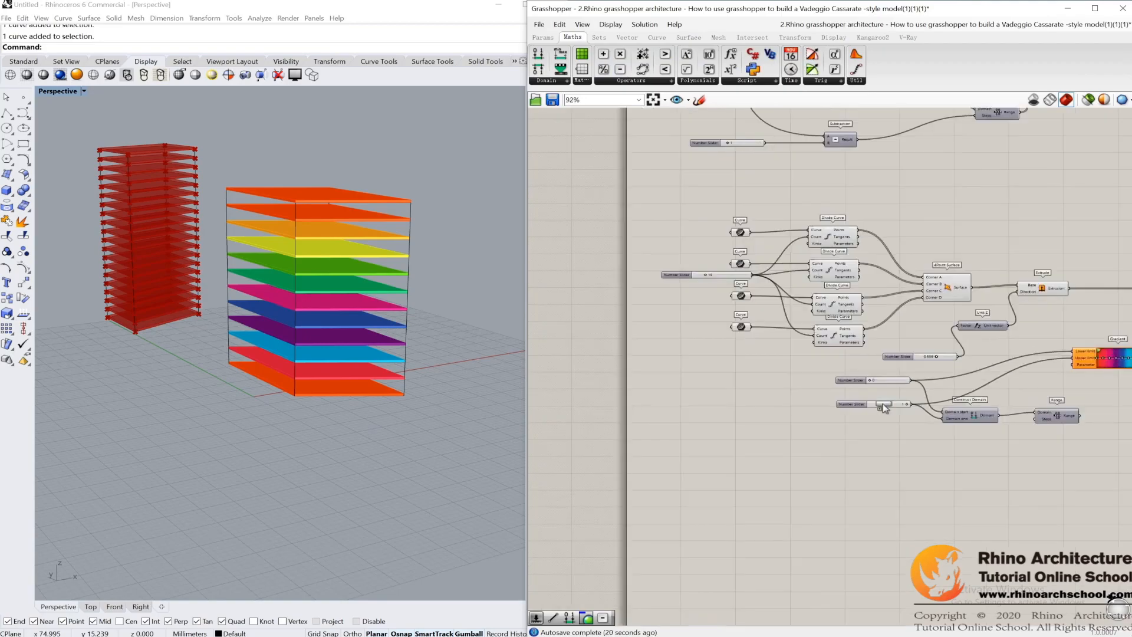
pyautogui.moveTo(943, 463); pyautogui.dragTo(943, 463)
pyautogui.scroll(3, 943, 462)
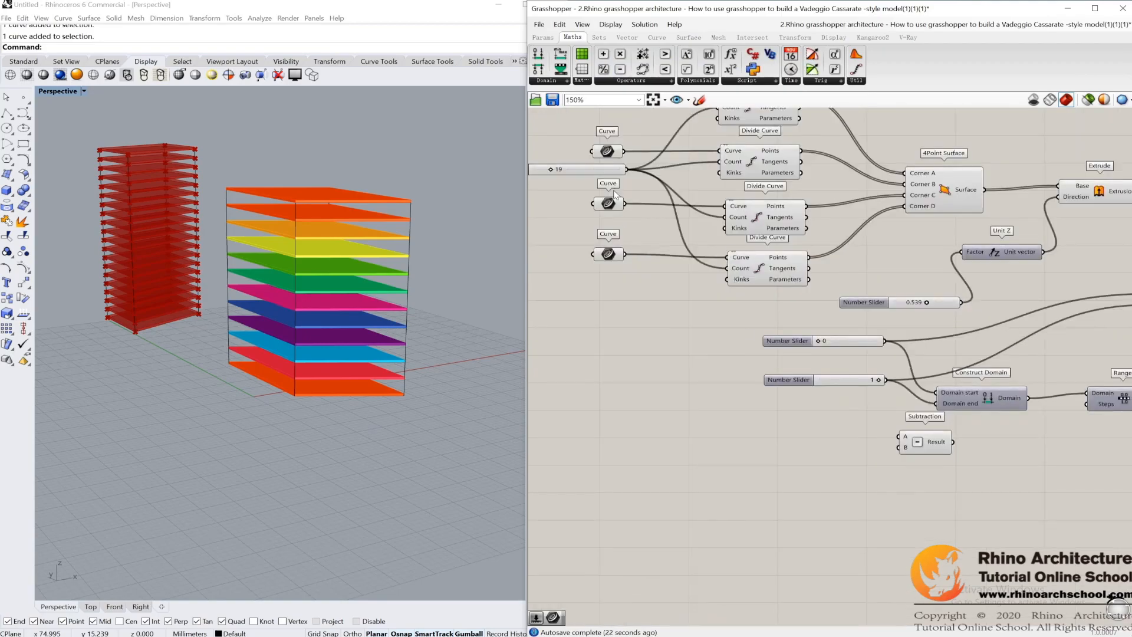
pyautogui.scroll(-3, 623, 179)
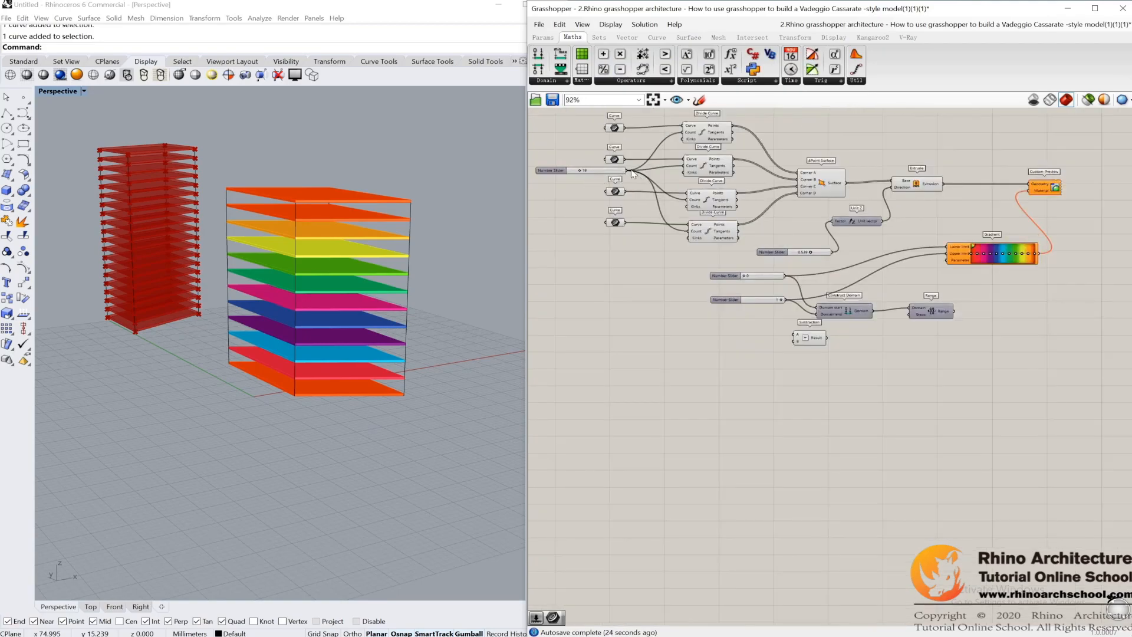
pyautogui.moveTo(627, 171); pyautogui.dragTo(810, 334)
# Step: Create a number slider with the value 1 and wire it into the Subtraction component's B input
pyautogui.scroll(3, 776, 335)
pyautogui.doubleClick(741, 354)
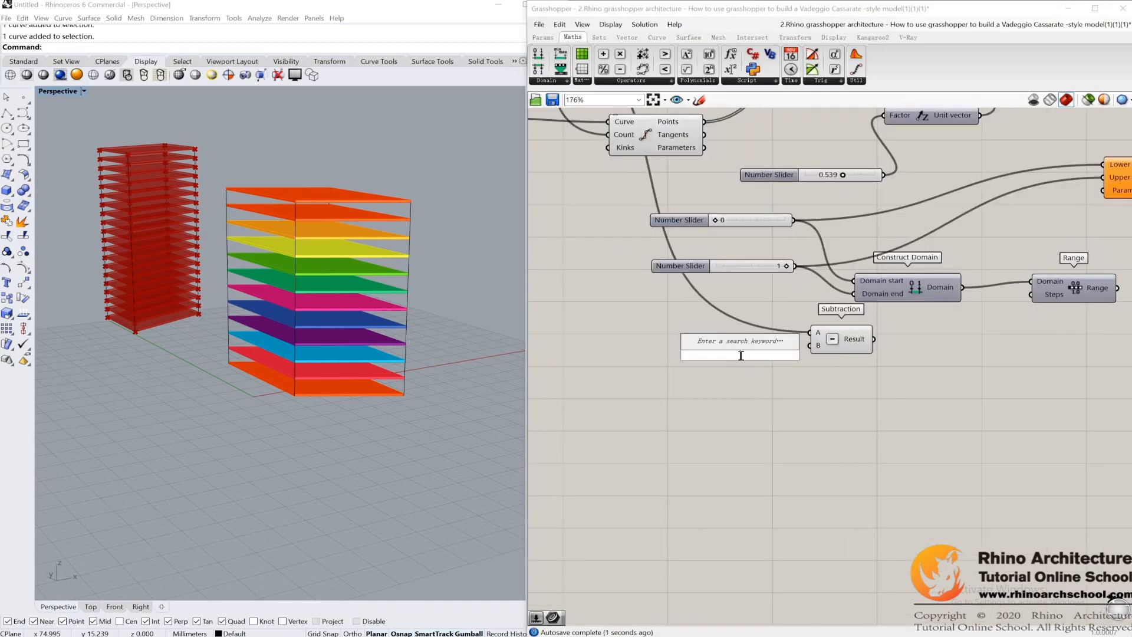
pyautogui.write('1')
pyautogui.press('Return')
pyautogui.moveTo(719, 356); pyautogui.dragTo(643, 360)
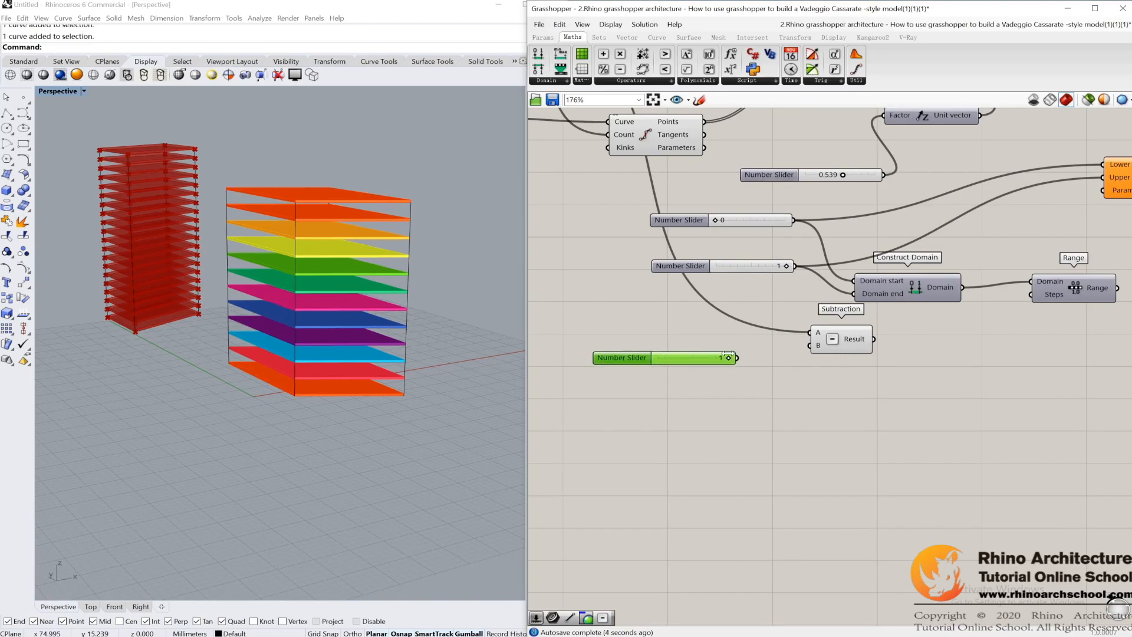
pyautogui.moveTo(736, 358); pyautogui.dragTo(810, 347)
pyautogui.moveTo(833, 351); pyautogui.dragTo(628, 375, button='right')
# Step: Wire the Subtraction Result into the Range's Steps input and the Range output into the Gradient's Parameter input
pyautogui.moveTo(668, 364); pyautogui.dragTo(837, 328)
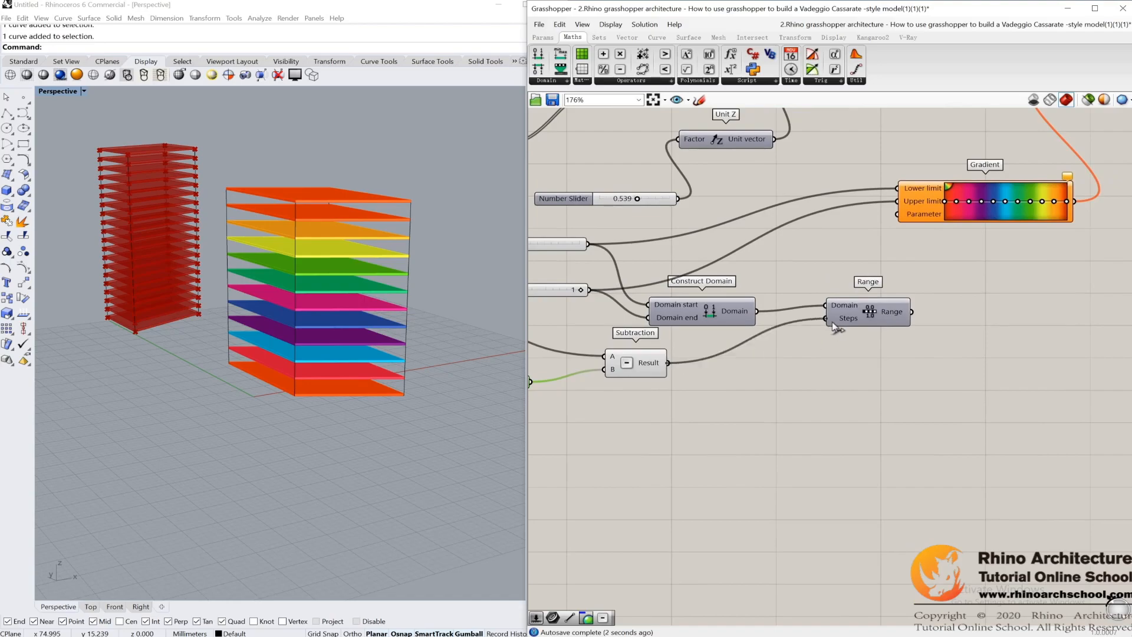
pyautogui.moveTo(933, 338); pyautogui.dragTo(813, 385, button='right')
pyautogui.moveTo(781, 364); pyautogui.dragTo(765, 268)
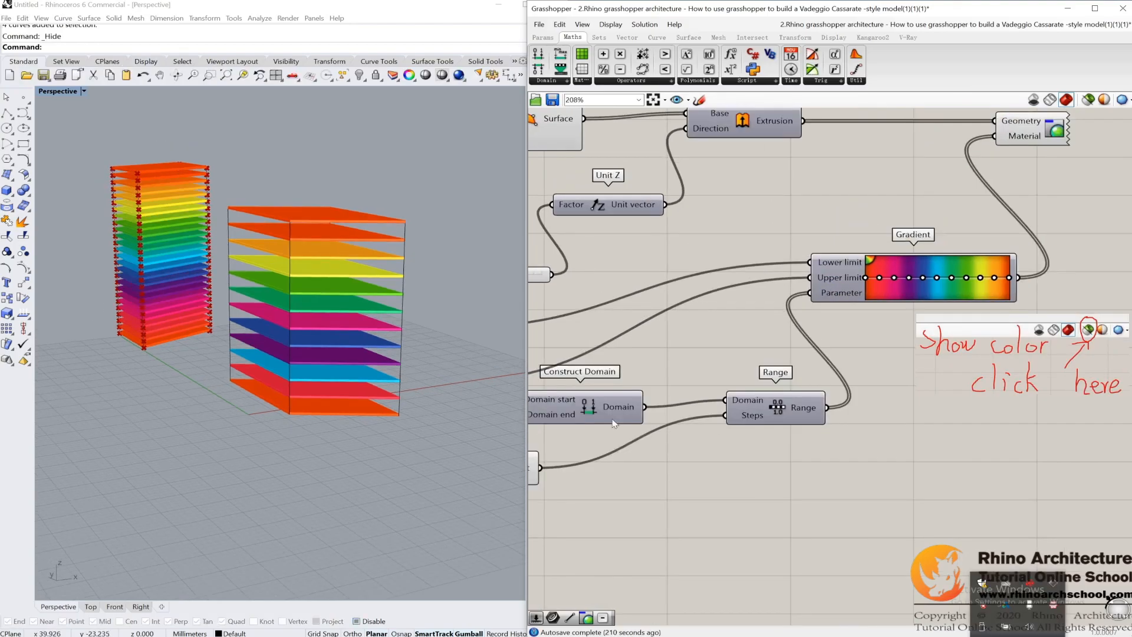
# Step: Raise the count slider feeding the Divide Curve components to 25
pyautogui.moveTo(253, 328); pyautogui.dragTo(277, 224, button='right')
pyautogui.scroll(-3, 692, 280)
pyautogui.moveTo(693, 281); pyautogui.dragTo(728, 284, button='right')
pyautogui.scroll(5, 304, 240)
pyautogui.moveTo(303, 240); pyautogui.dragTo(329, 214, button='right')
# Step: Turn off the preview of the 4Point Surface component
pyautogui.scroll(-2, 741, 201)
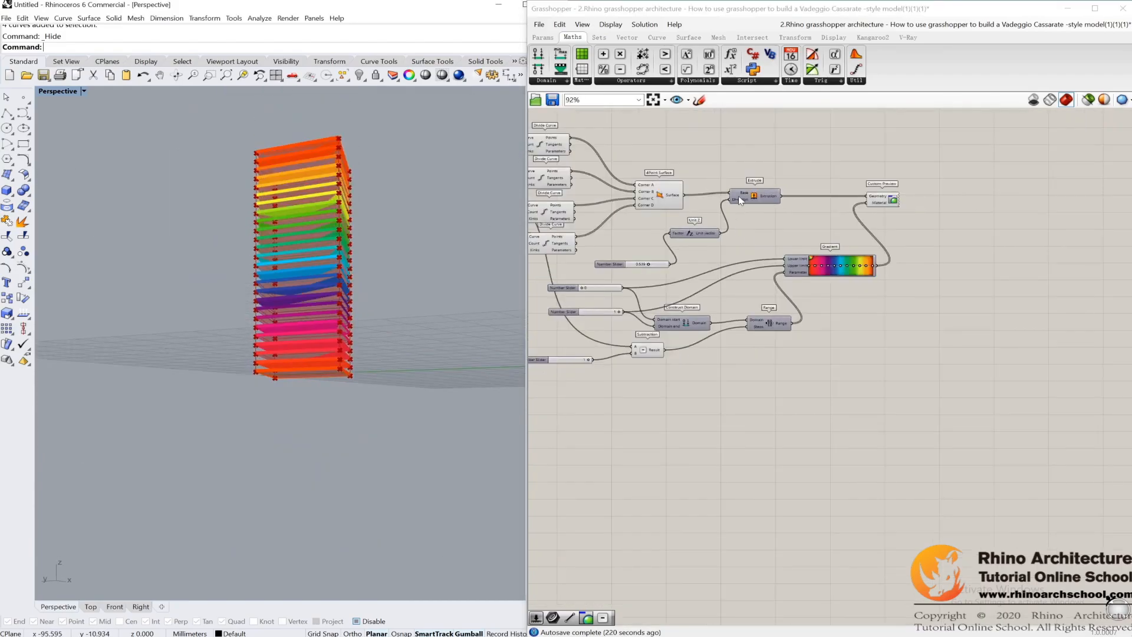
pyautogui.click(658, 195)
pyautogui.middleClick(654, 194)
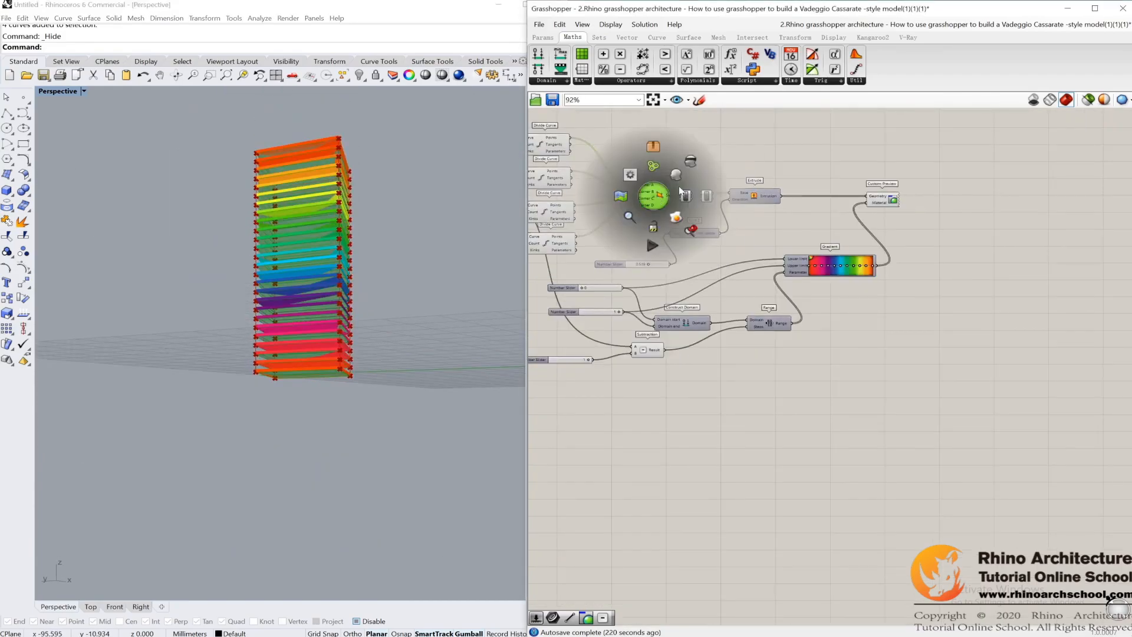
pyautogui.click(691, 164)
# Step: Examine the coloured tower beside the reference tower and review the component chain from Divide Curve to Custom Preview
pyautogui.moveTo(346, 228); pyautogui.dragTo(369, 283, button='right')
pyautogui.scroll(5, 354, 242)
pyautogui.scroll(-7, 370, 283)
pyautogui.keyDown('shift'); pyautogui.moveTo(413, 321); pyautogui.dragTo(321, 273, button='right'); pyautogui.keyUp('shift')
pyautogui.moveTo(621, 265); pyautogui.dragTo(808, 346, button='right')
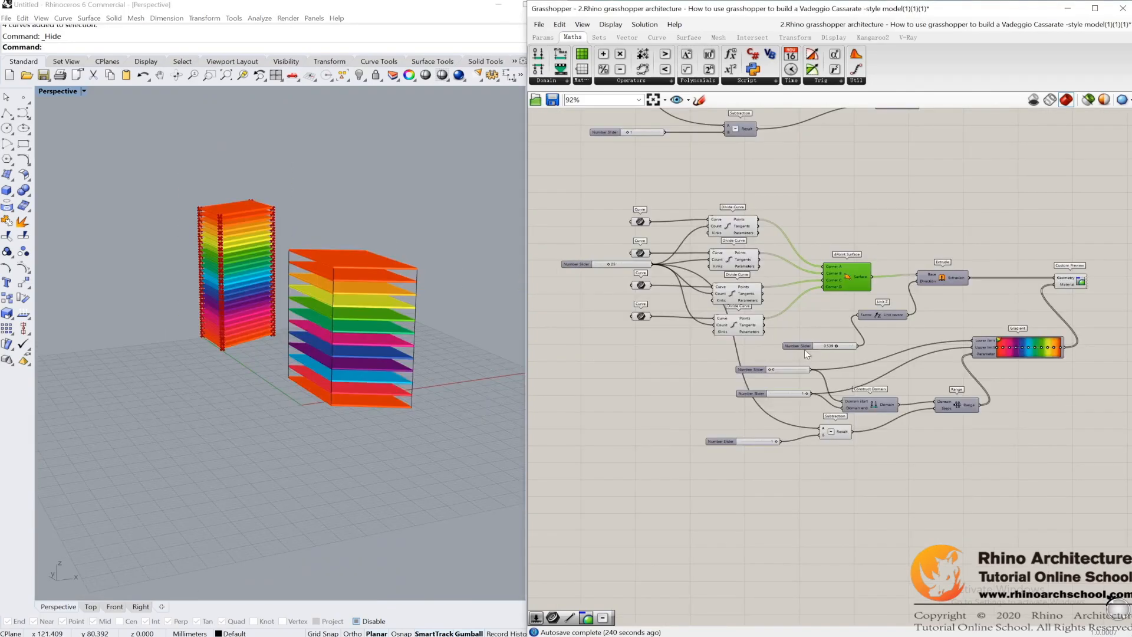
pyautogui.scroll(3, 691, 236)
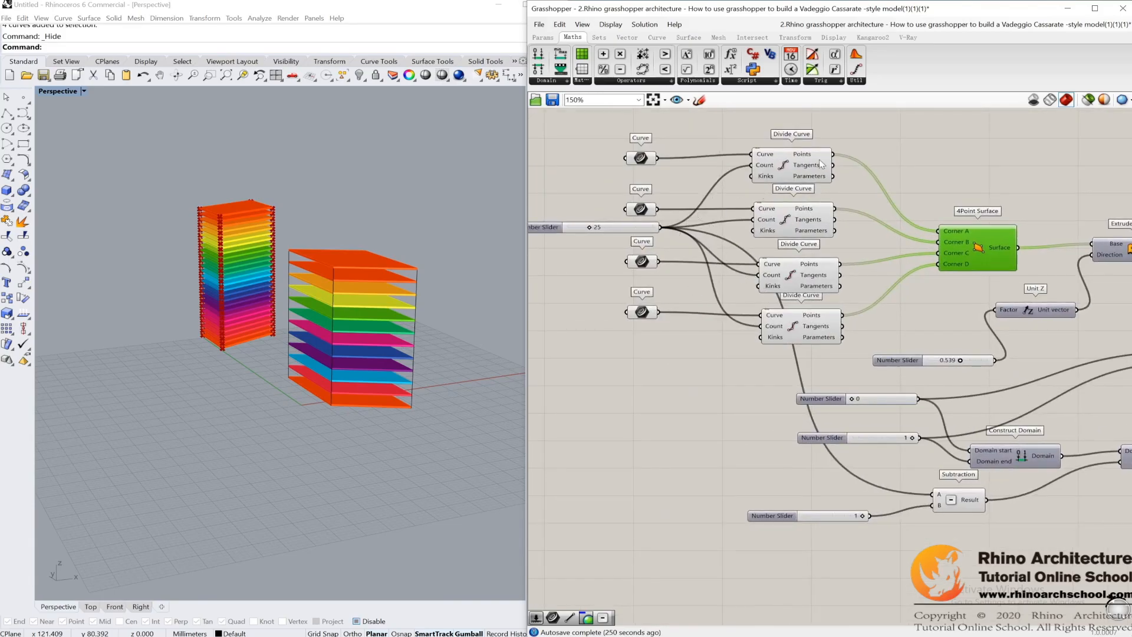
pyautogui.moveTo(863, 117); pyautogui.dragTo(733, 342)
pyautogui.click(955, 303)
pyautogui.scroll(2, 954, 303)
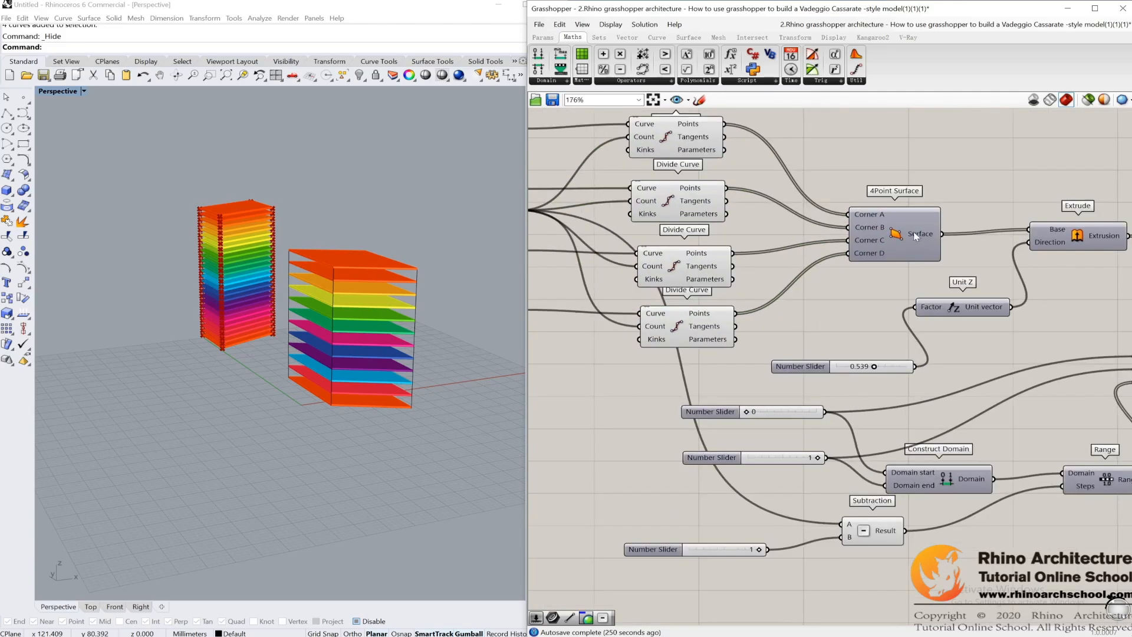
pyautogui.scroll(1, 899, 237)
pyautogui.click(899, 237)
pyautogui.moveTo(1024, 200); pyautogui.dragTo(885, 177, button='right')
pyautogui.click(927, 221)
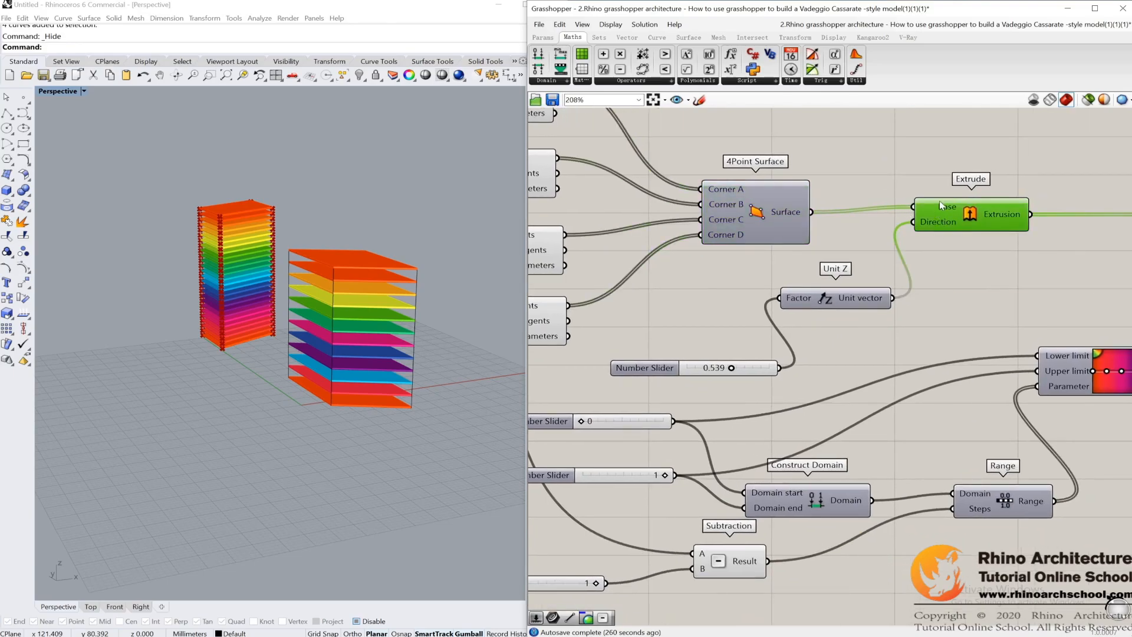
pyautogui.scroll(-3, 890, 197)
pyautogui.moveTo(970, 292); pyautogui.dragTo(773, 249, button='right')
pyautogui.moveTo(982, 328); pyautogui.dragTo(826, 191)
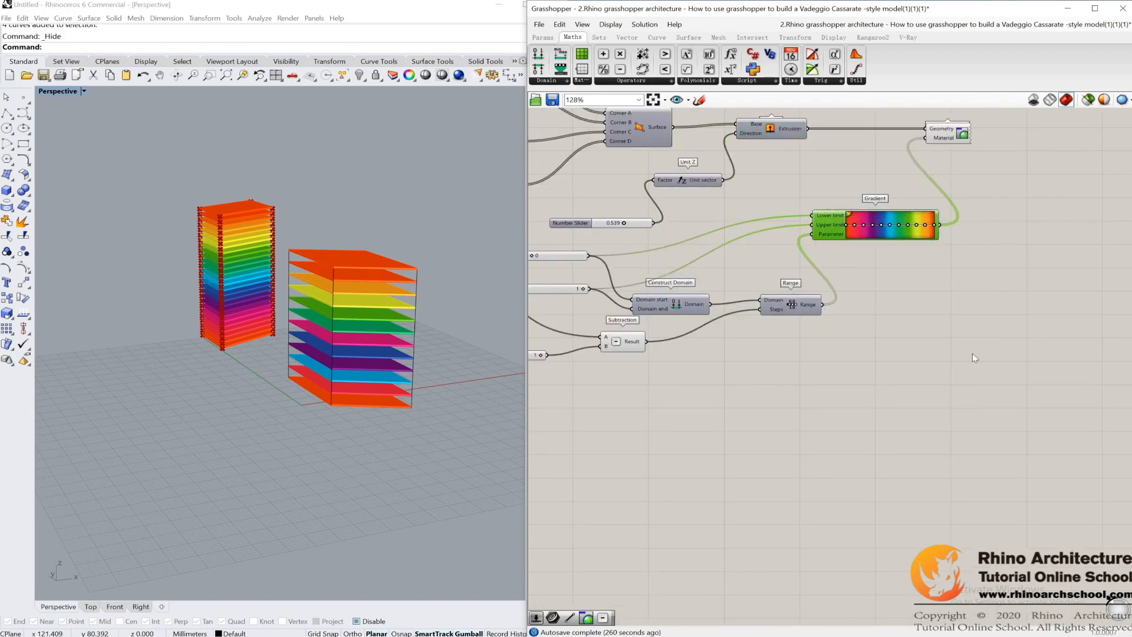
pyautogui.click(971, 306)
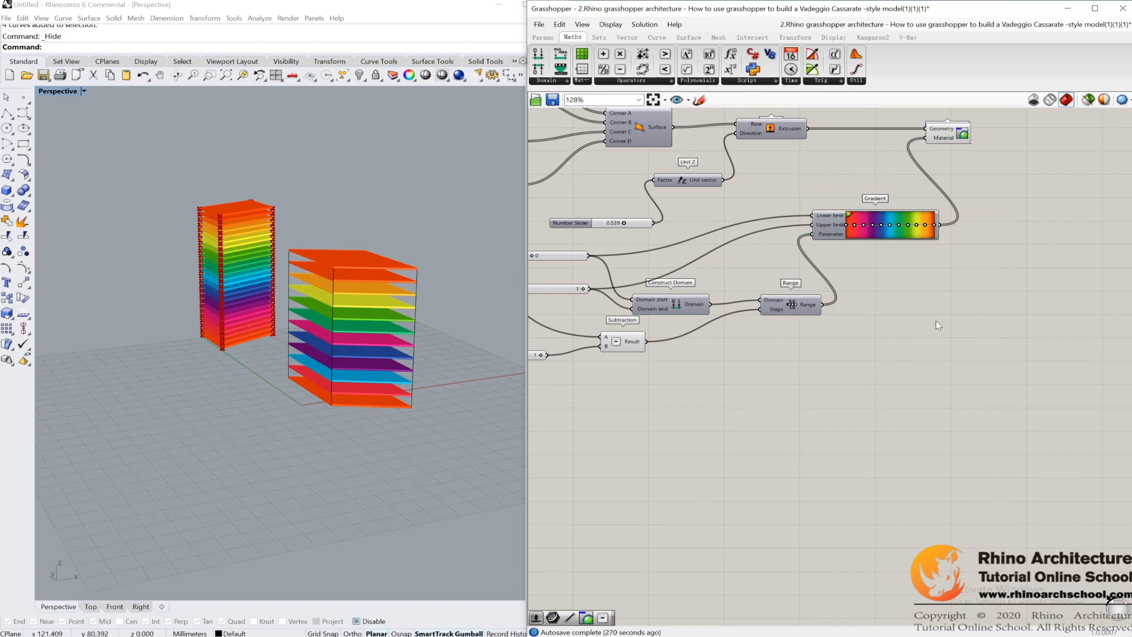